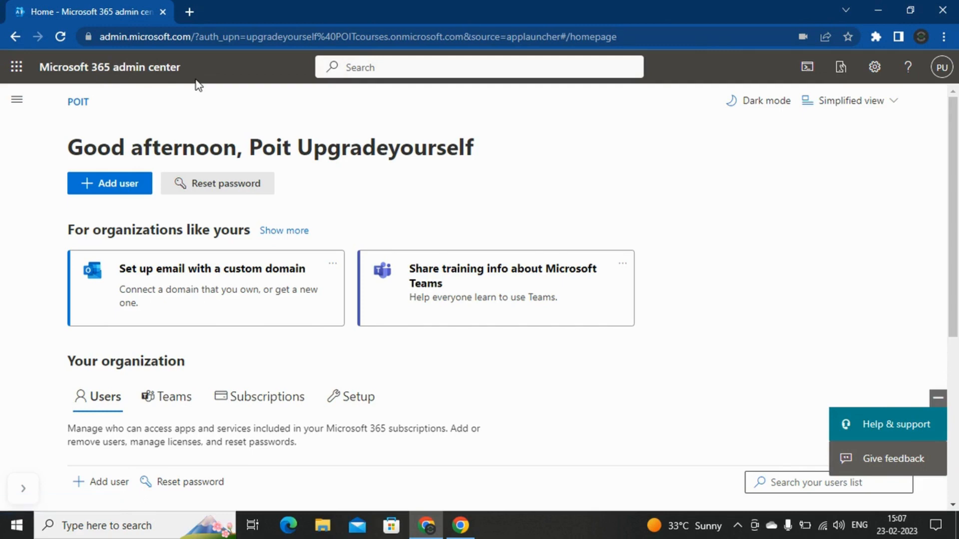
Step: From the navigation menu, go to Users > Active users and start Add a user
left_click(16, 103)
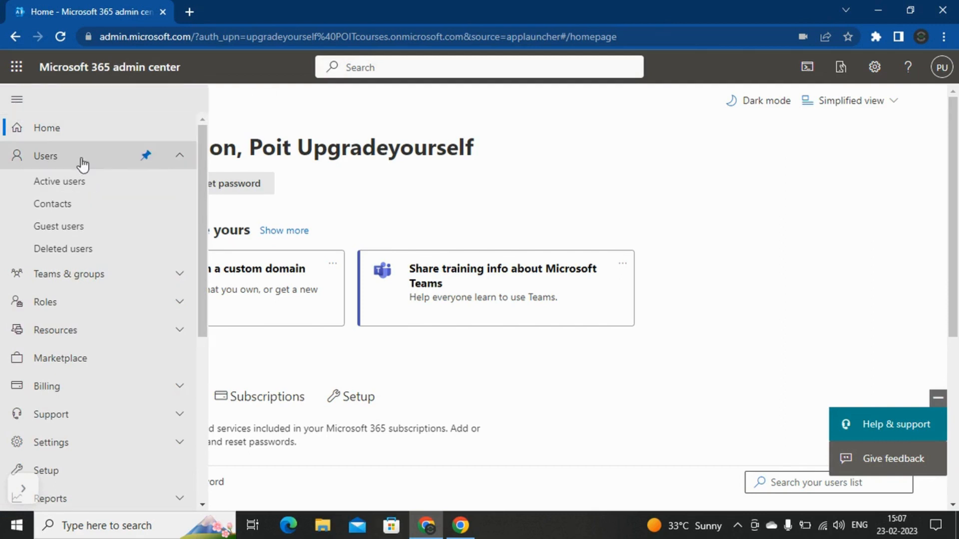
left_click(78, 189)
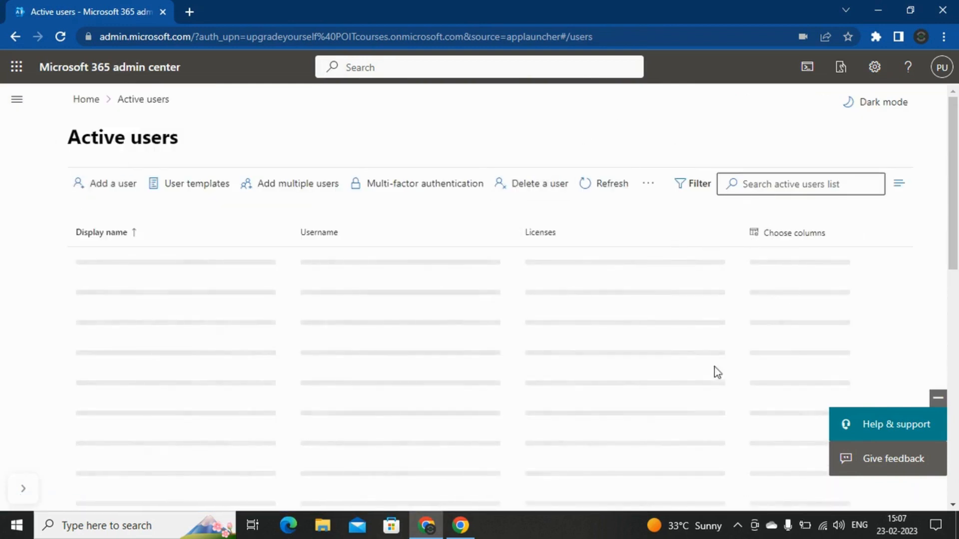
left_click(112, 195)
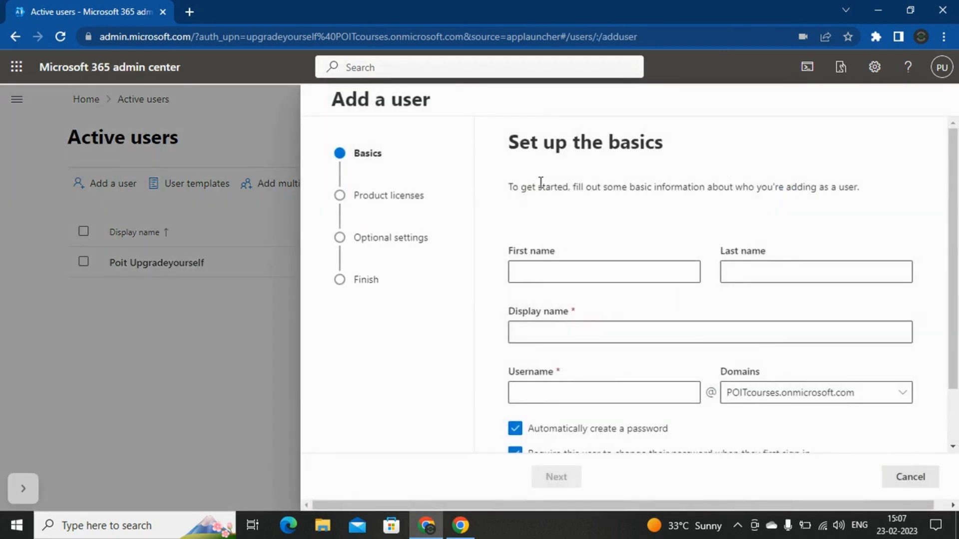
Step: Enter the new user's first name, last name, display name and username
left_click(633, 271)
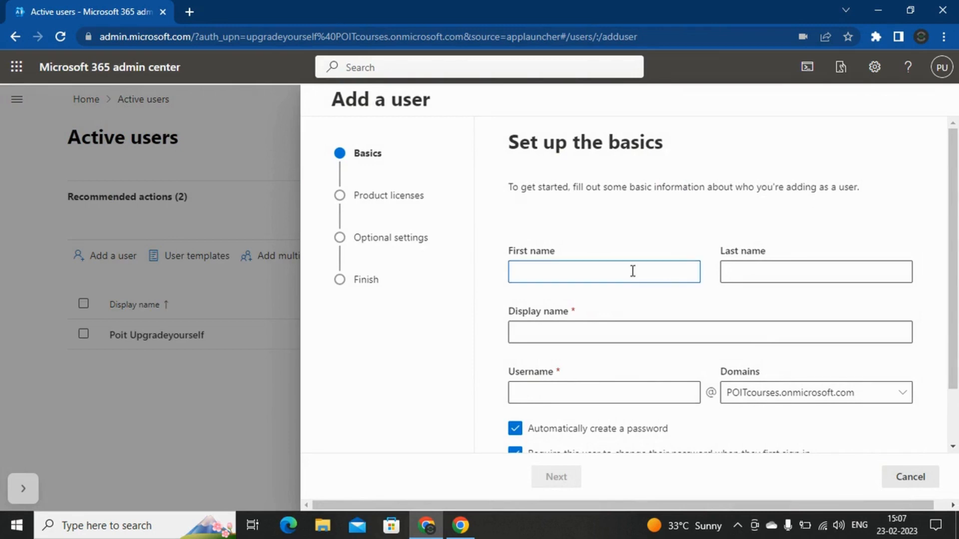
left_click(804, 274)
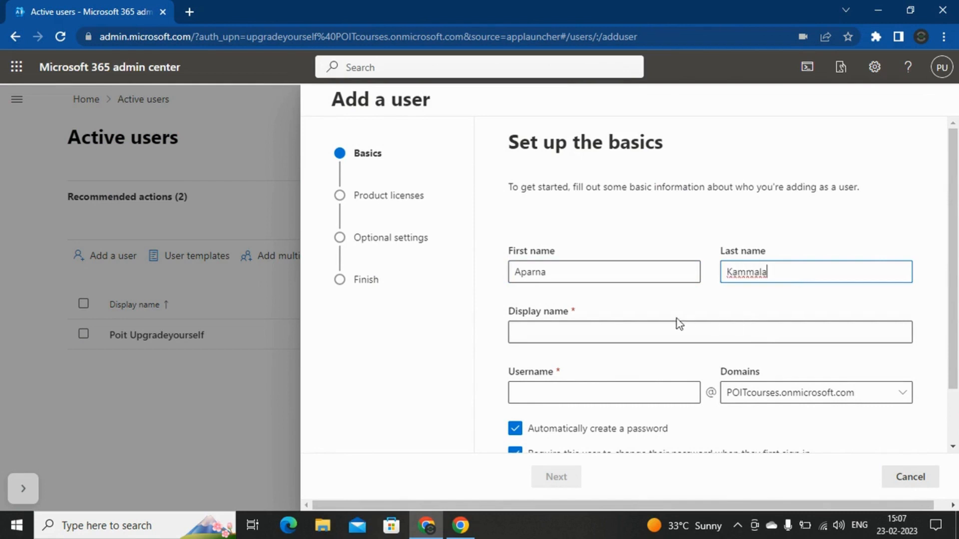
left_click(652, 328)
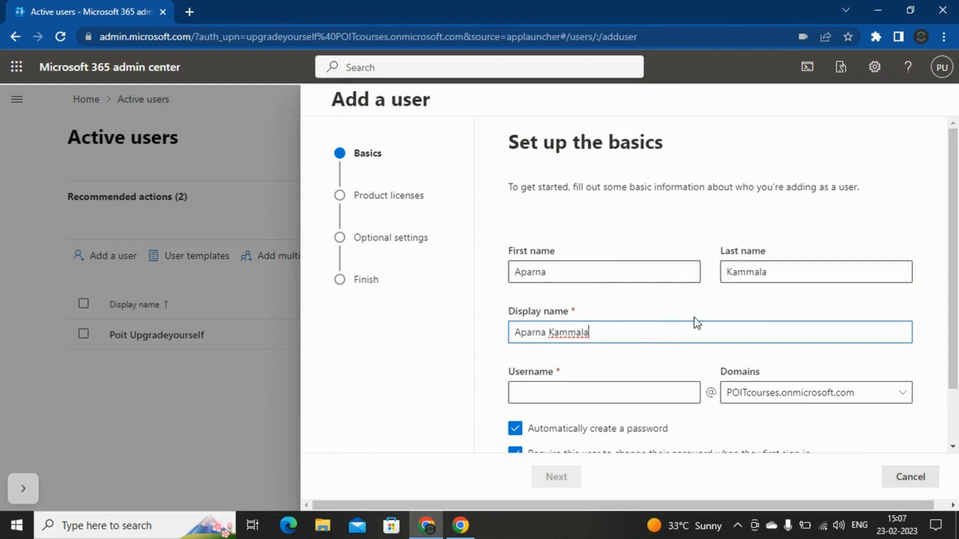
left_click(627, 396)
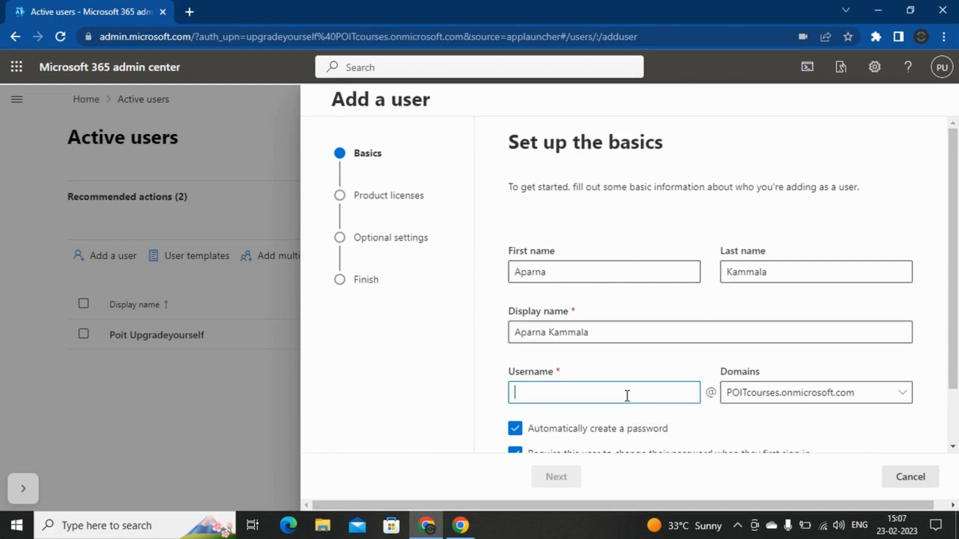
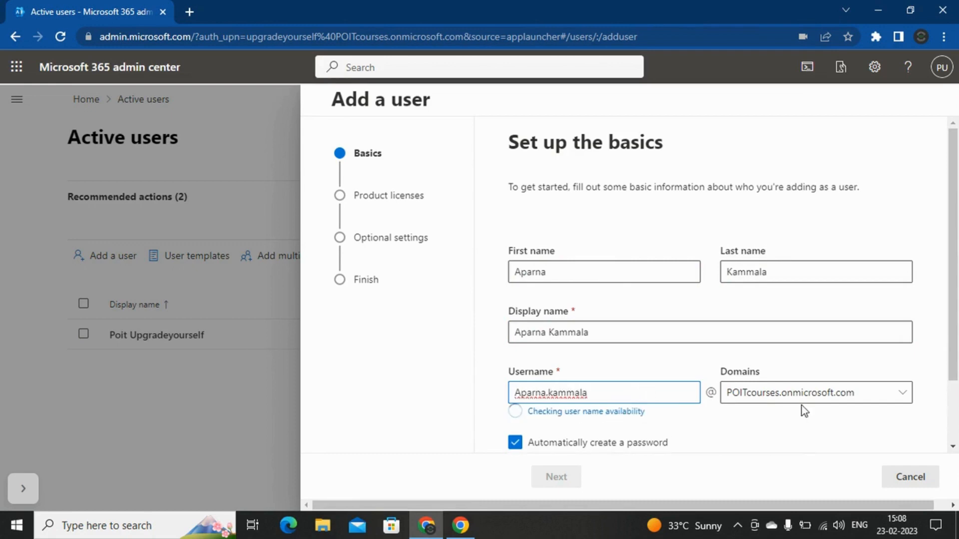
Step: Leave Automatically create a password enabled and continue to product licenses
scroll(785, 322, "down", 2)
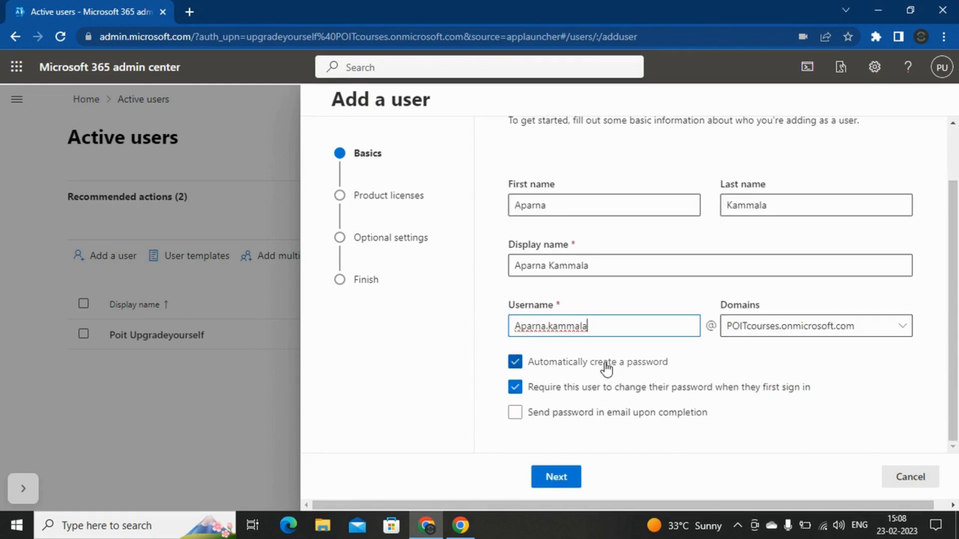
left_click(515, 362)
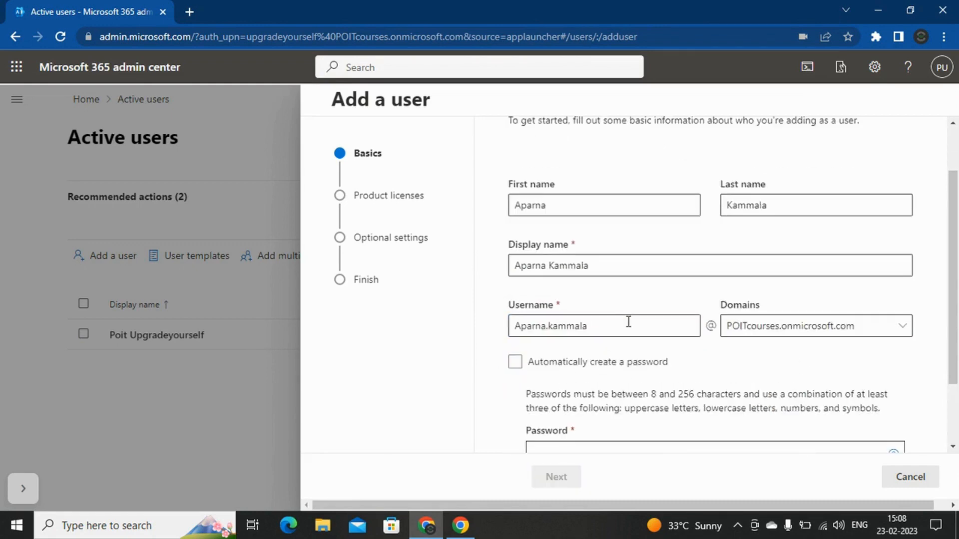
scroll(630, 323, "down", 2)
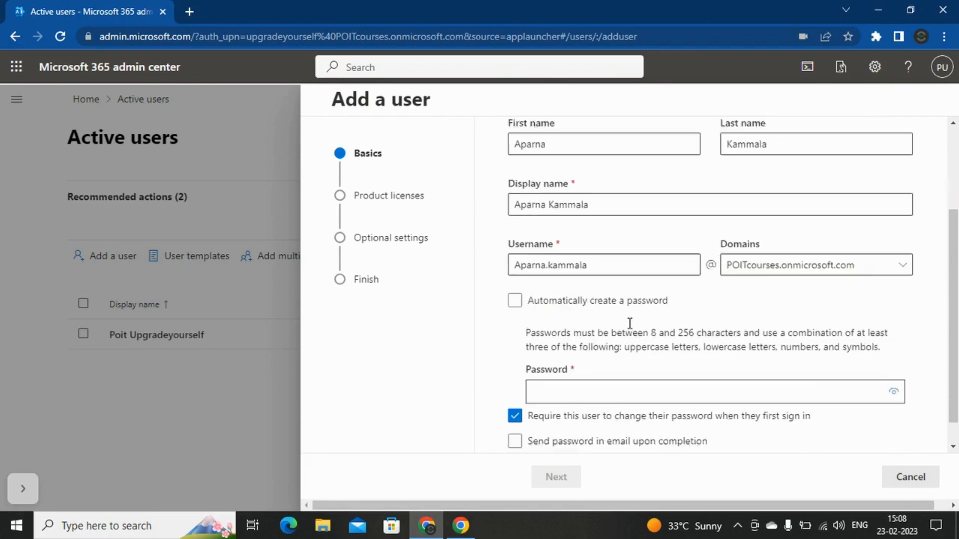
left_click(515, 293)
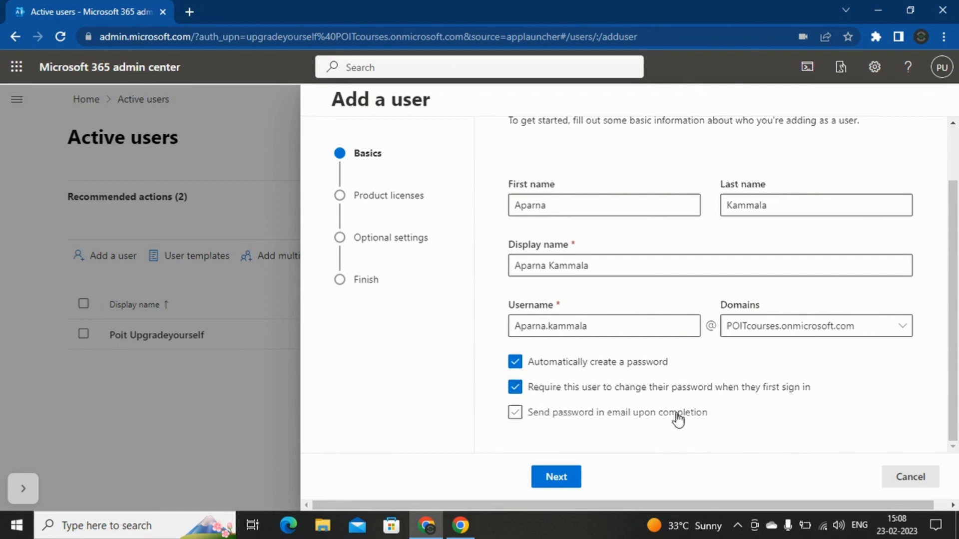
left_click(571, 488)
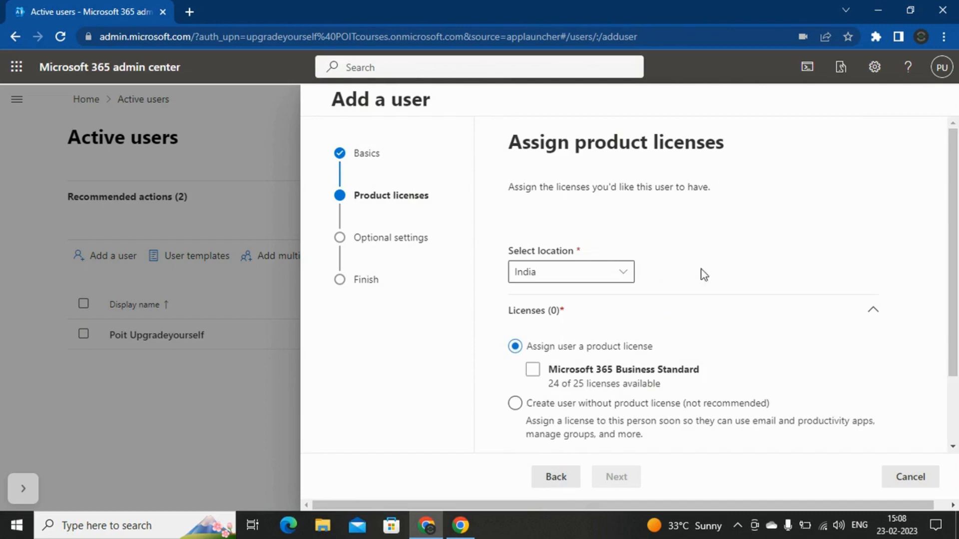
Step: Keep India as the location and assign the Microsoft 365 Business Standard licence
left_click(624, 275)
left_click(608, 270)
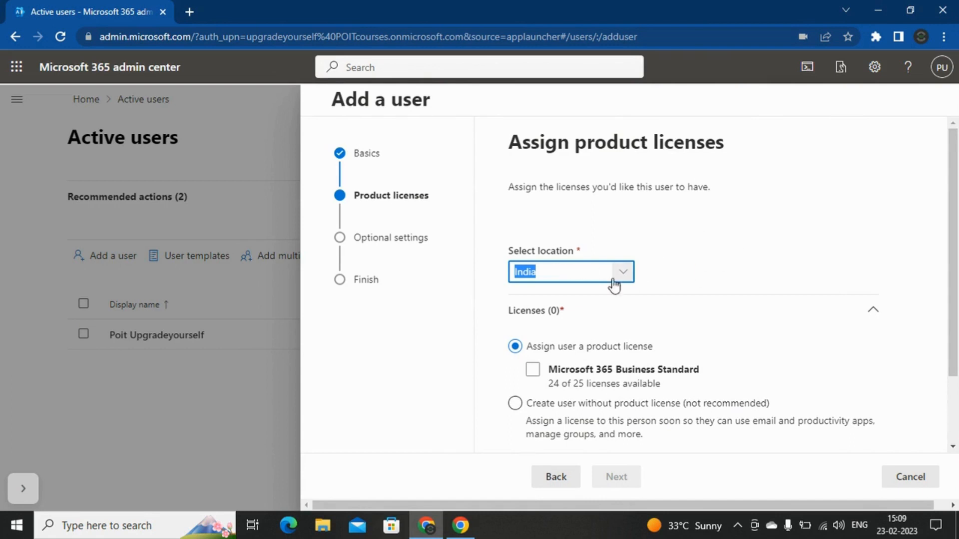
scroll(692, 233, "down", 2)
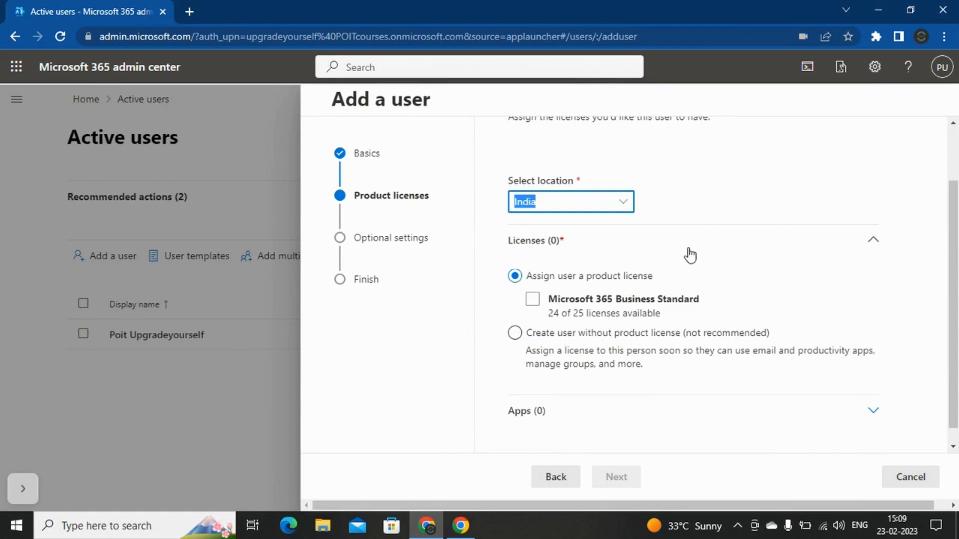
left_click(532, 300)
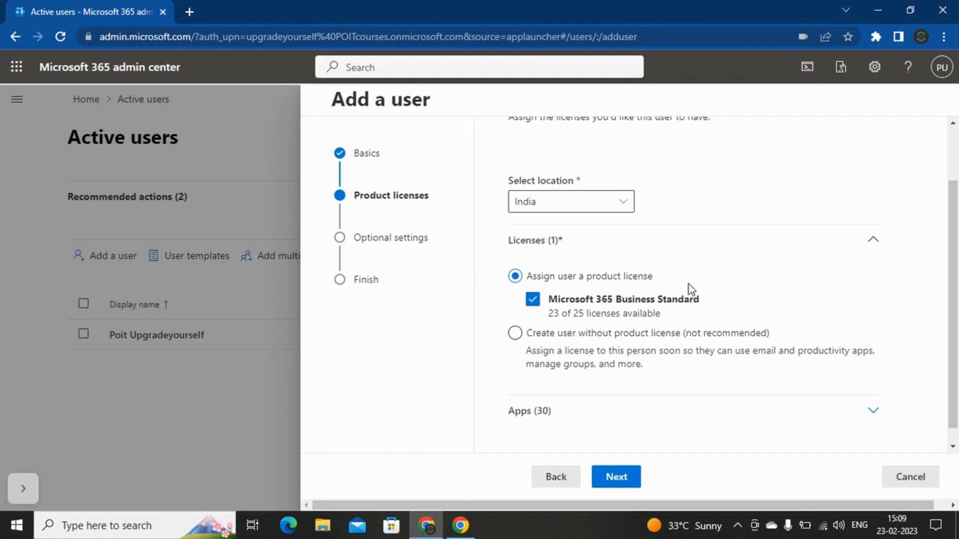
Step: Exclude Microsoft Planner from the licence's apps and continue to Optional settings
scroll(700, 307, "down", 1)
left_click(616, 394)
scroll(736, 262, "down", 4)
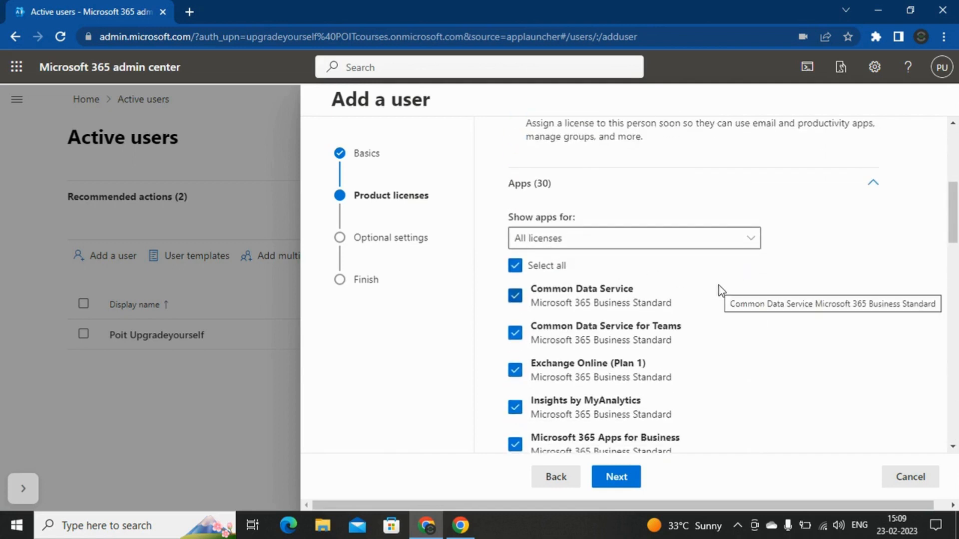
scroll(714, 291, "down", 3)
scroll(712, 292, "down", 5)
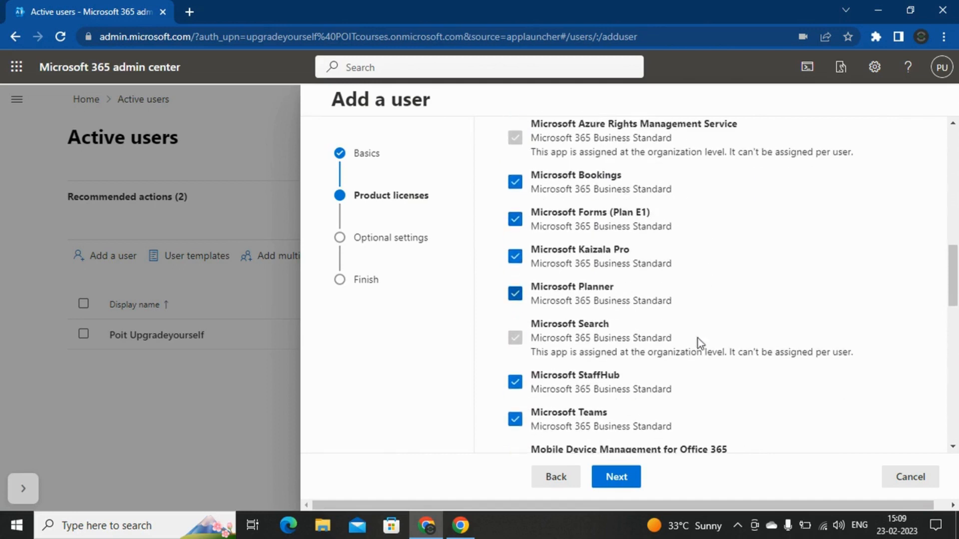
left_click(522, 298)
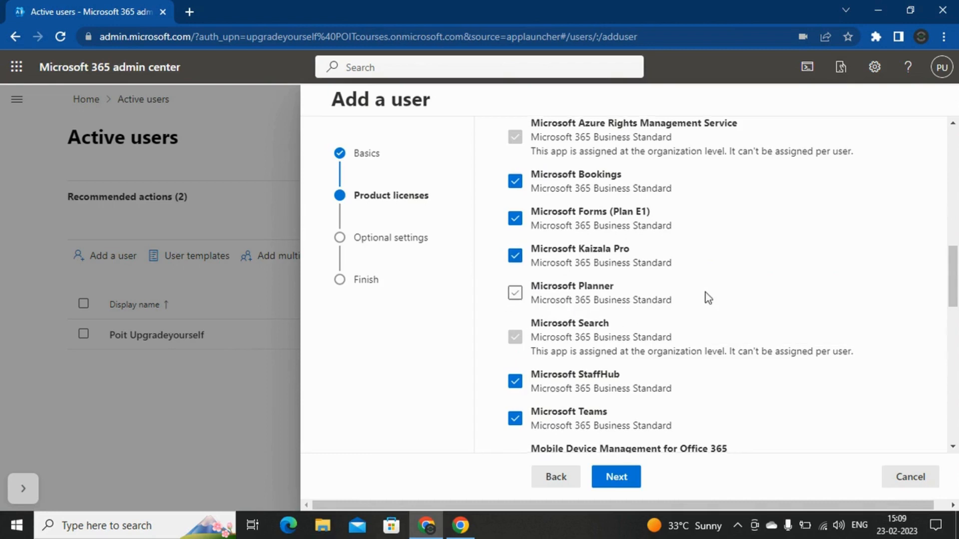
scroll(705, 292, "down", 3)
scroll(705, 292, "down", 8)
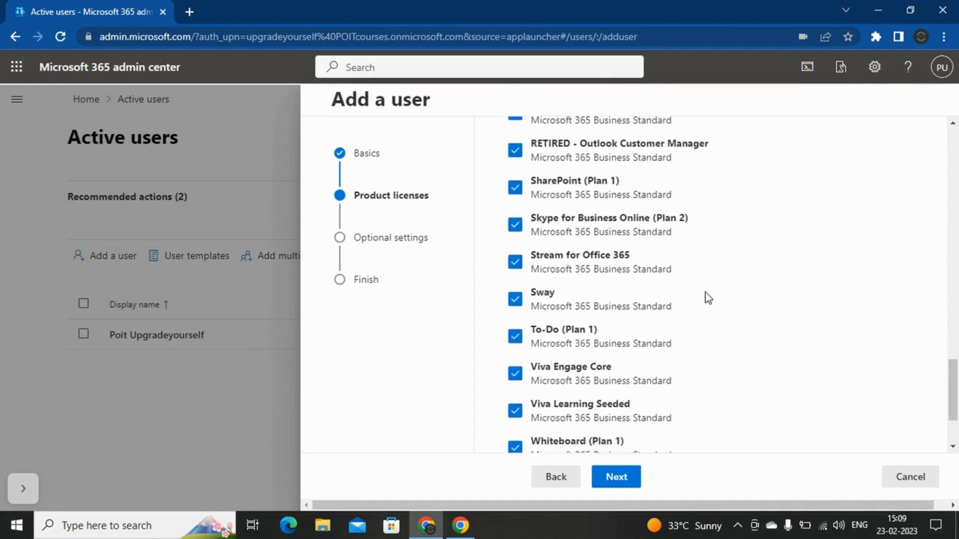
left_click(617, 478)
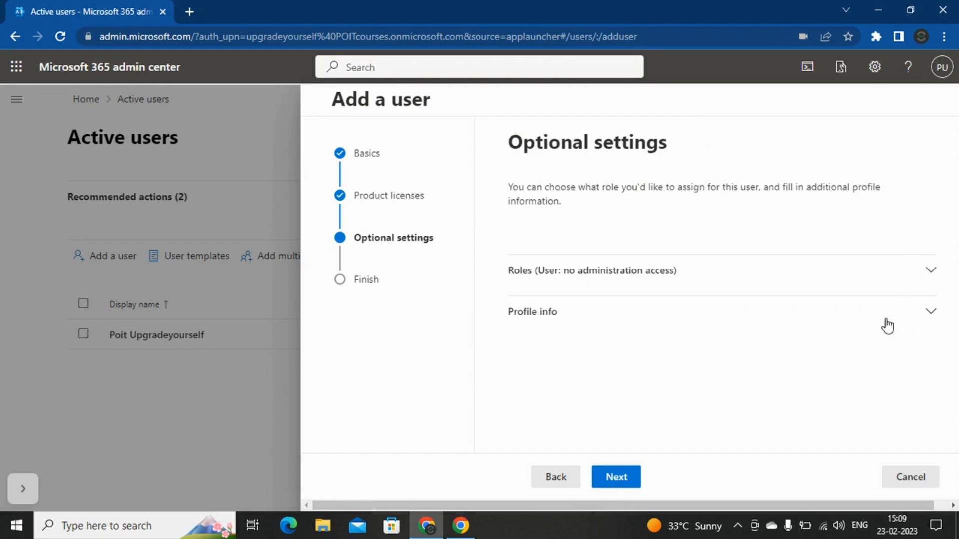
Step: In Roles, settle on 'User (no admin center access)' after briefly selecting Admin center access
left_click(789, 273)
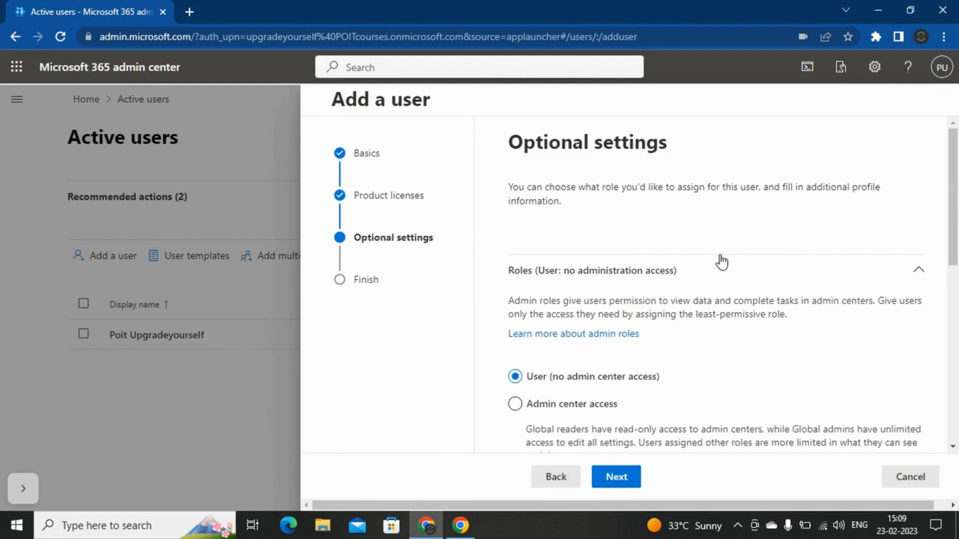
scroll(747, 287, "down", 2)
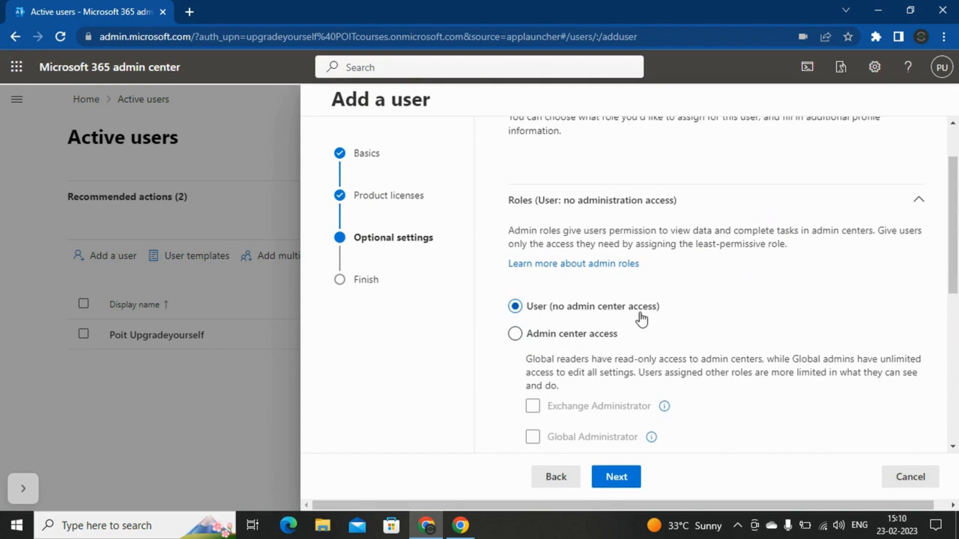
left_click(522, 341)
scroll(682, 299, "down", 3)
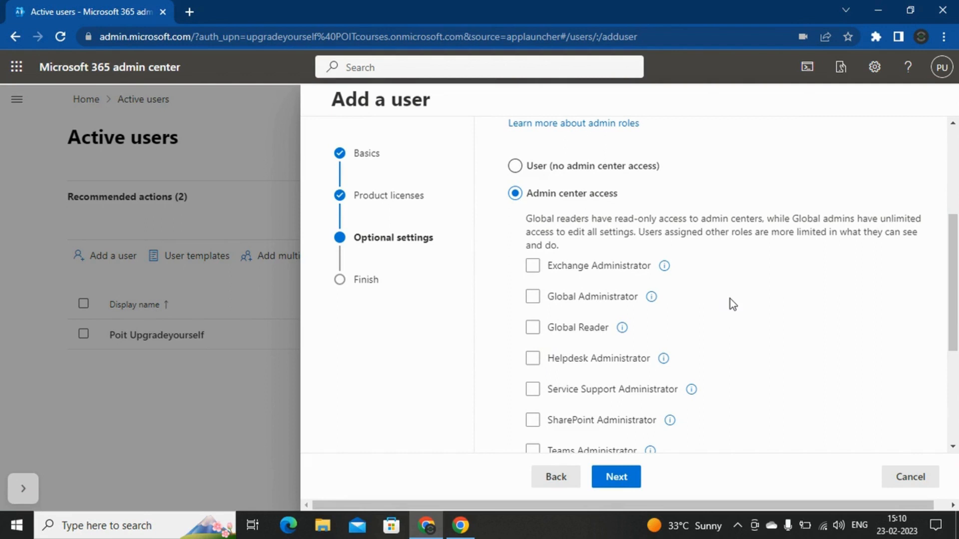
scroll(730, 299, "down", 3)
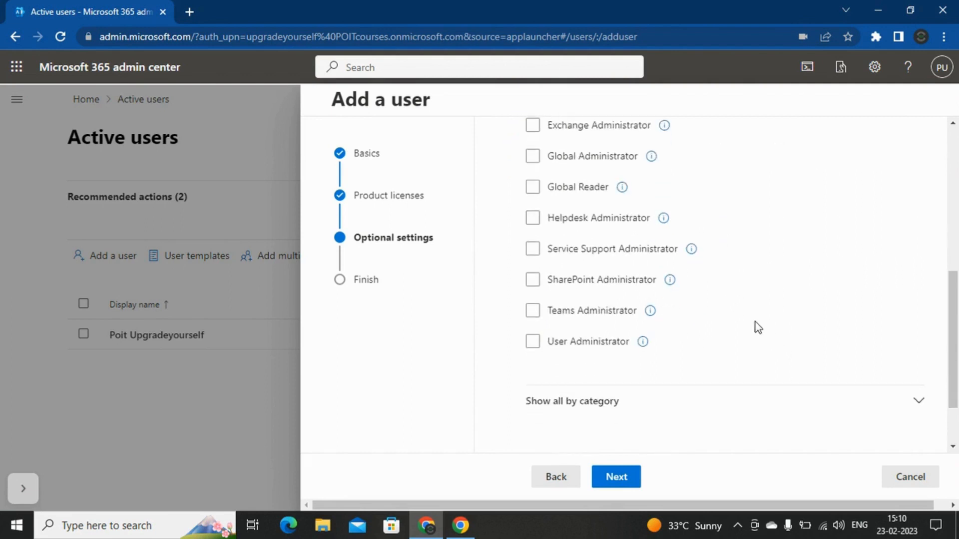
scroll(756, 326, "up", 1)
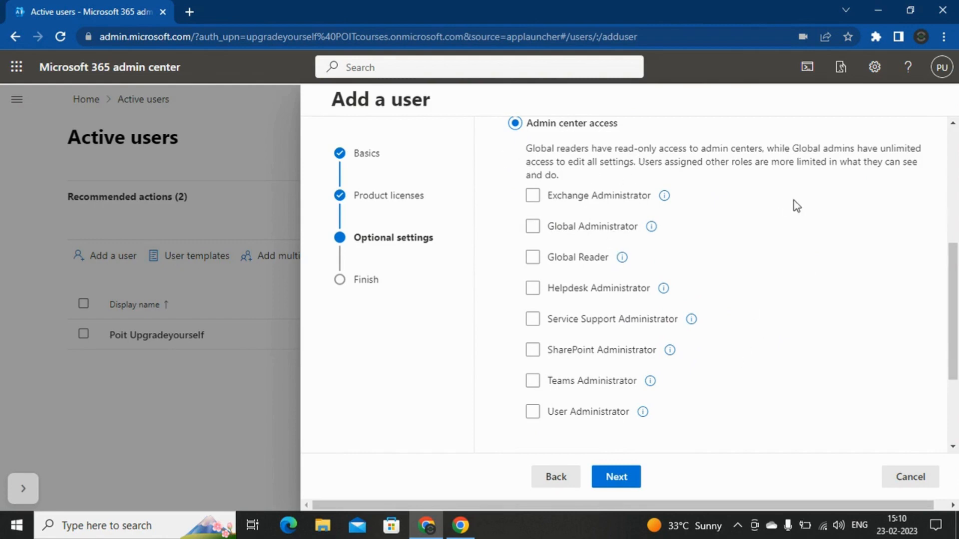
scroll(802, 339, "up", 3)
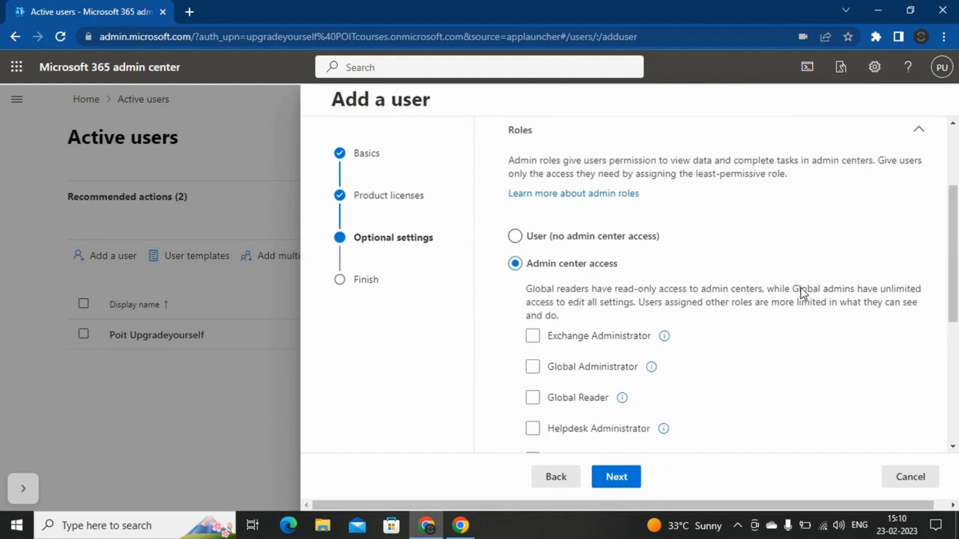
left_click(515, 238)
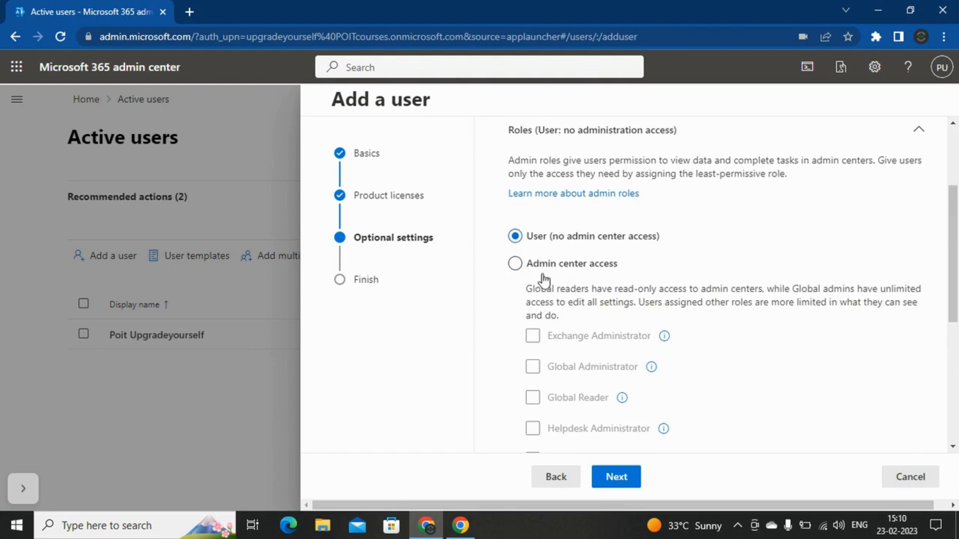
Step: Try Admin center access with Helpdesk Administrator, then revert to no admin access
left_click(517, 265)
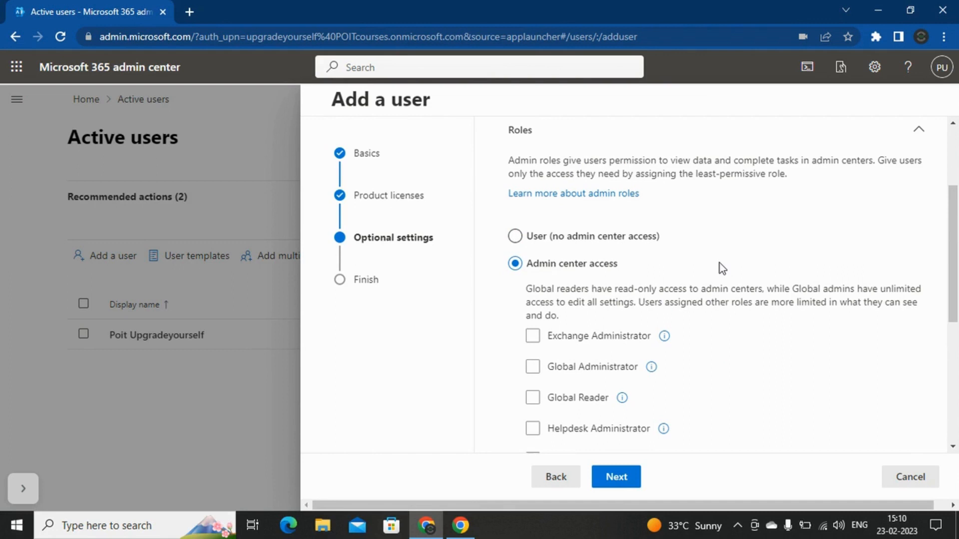
scroll(720, 263, "down", 3)
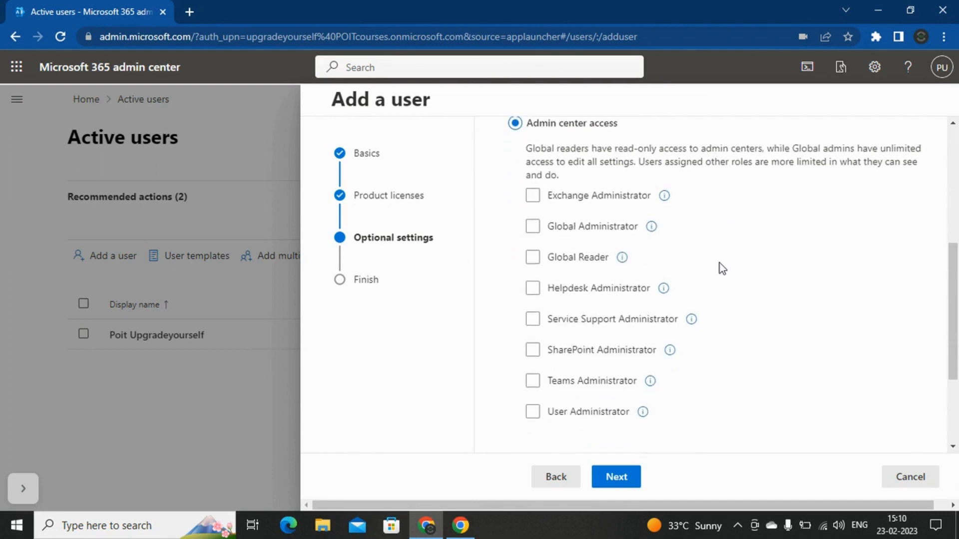
left_click(534, 291)
left_click(535, 293)
left_click(535, 290)
scroll(751, 283, "up", 3)
left_click(515, 242)
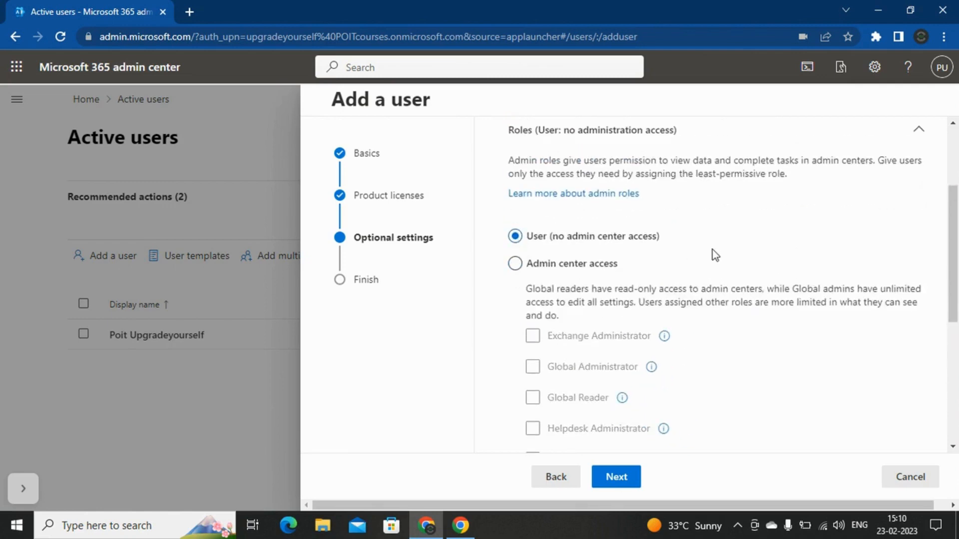
scroll(720, 260, "down", 5)
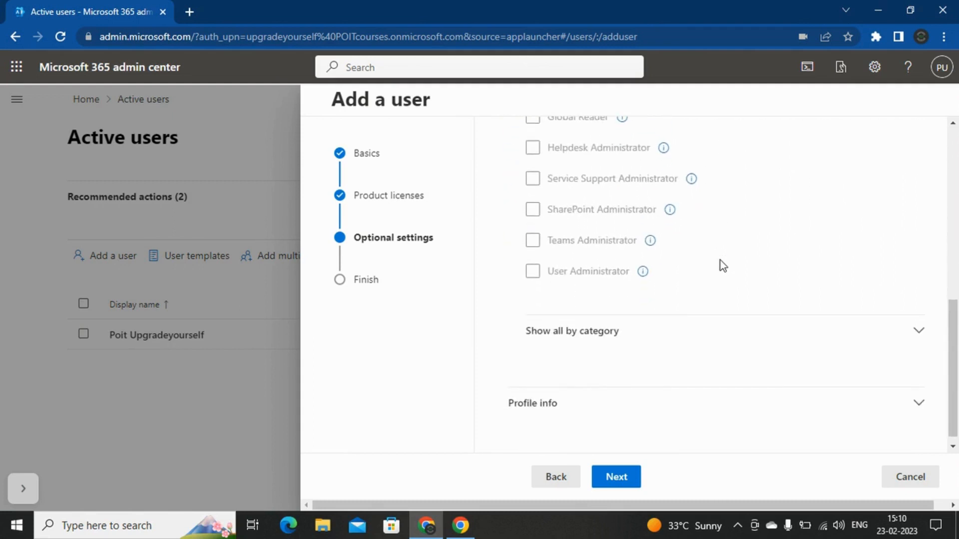
Step: Show all roles by category, try Global Administrator, then revert to User (no admin center access)
left_click(639, 327)
scroll(731, 279, "up", 4)
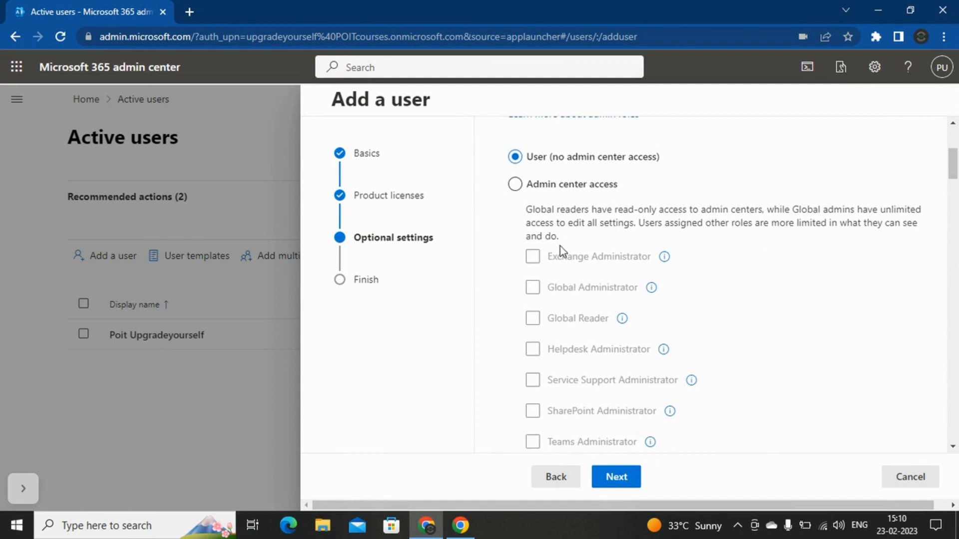
left_click(514, 184)
left_click(533, 287)
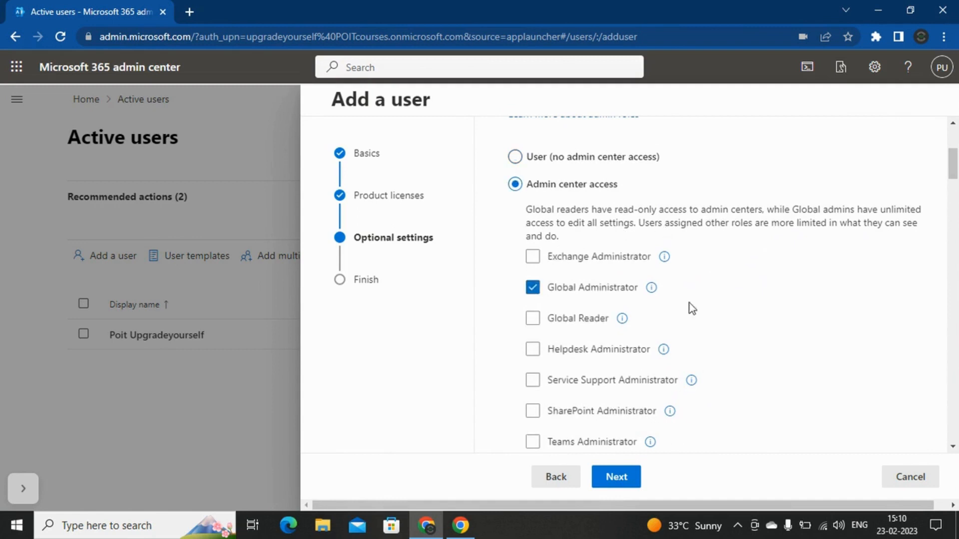
scroll(693, 338, "down", 8)
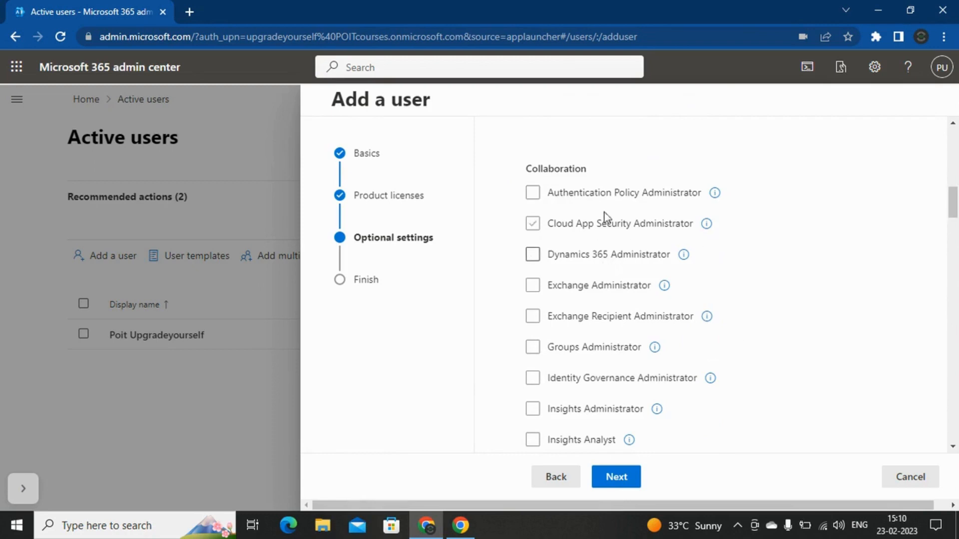
scroll(745, 276, "up", 7)
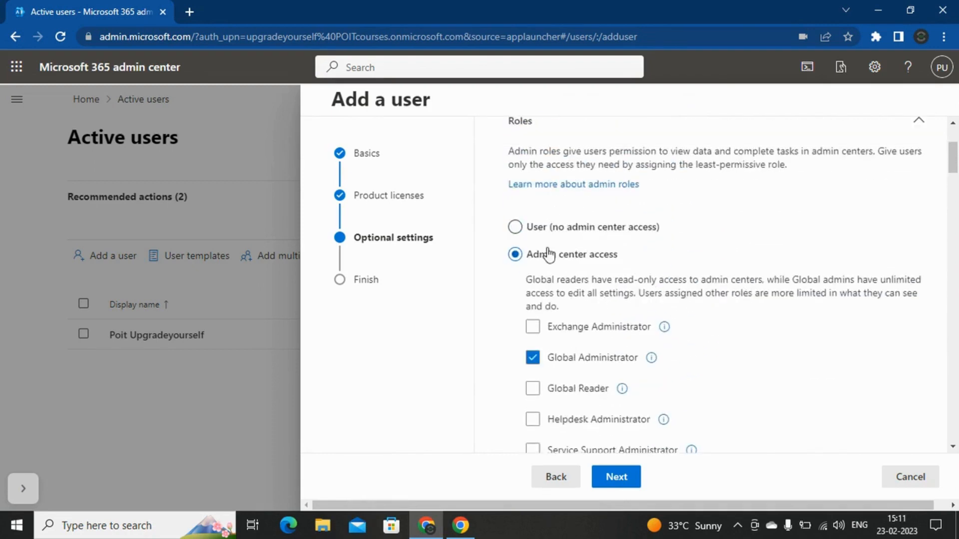
left_click(516, 228)
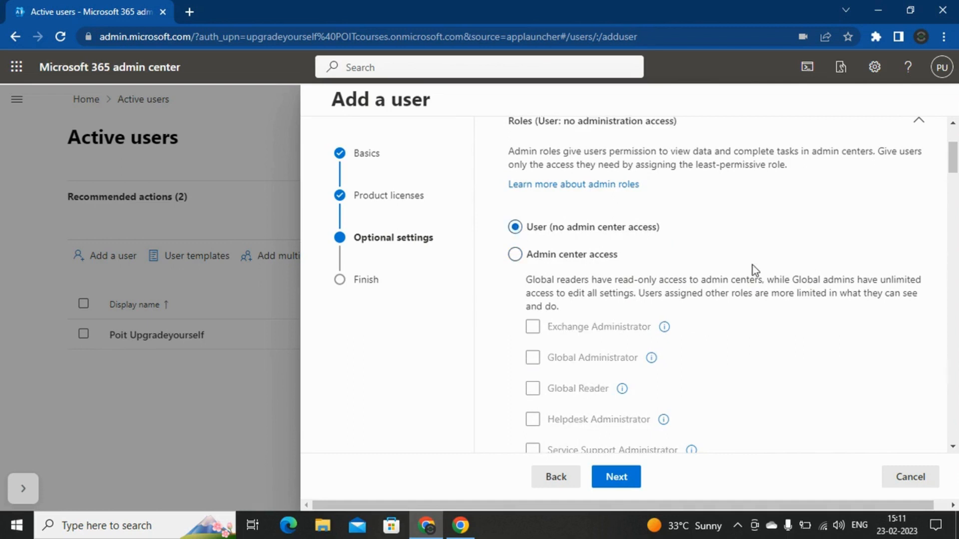
Step: Collapse the categorized role list and expand the Profile info section
scroll(753, 265, "down", 7)
scroll(754, 268, "down", 6)
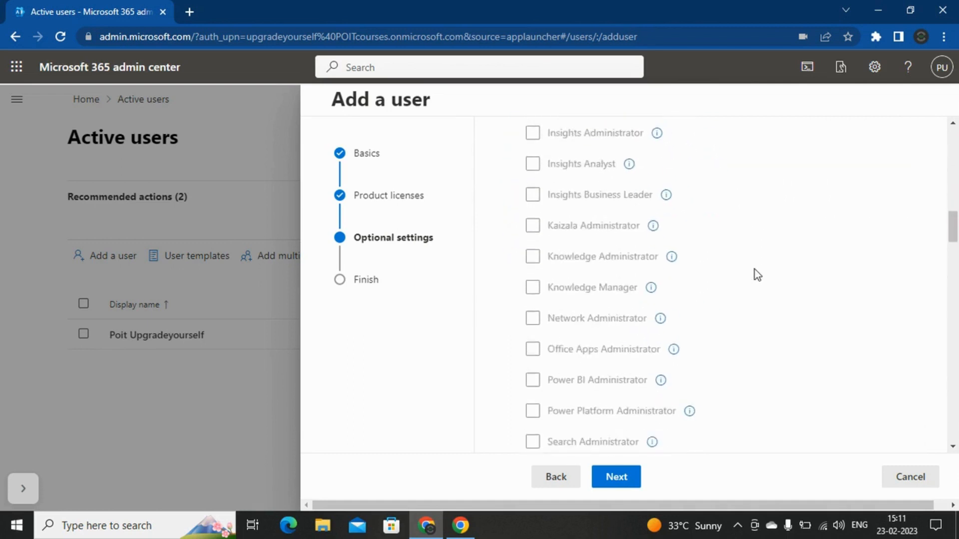
scroll(754, 269, "up", 5)
left_click(755, 198)
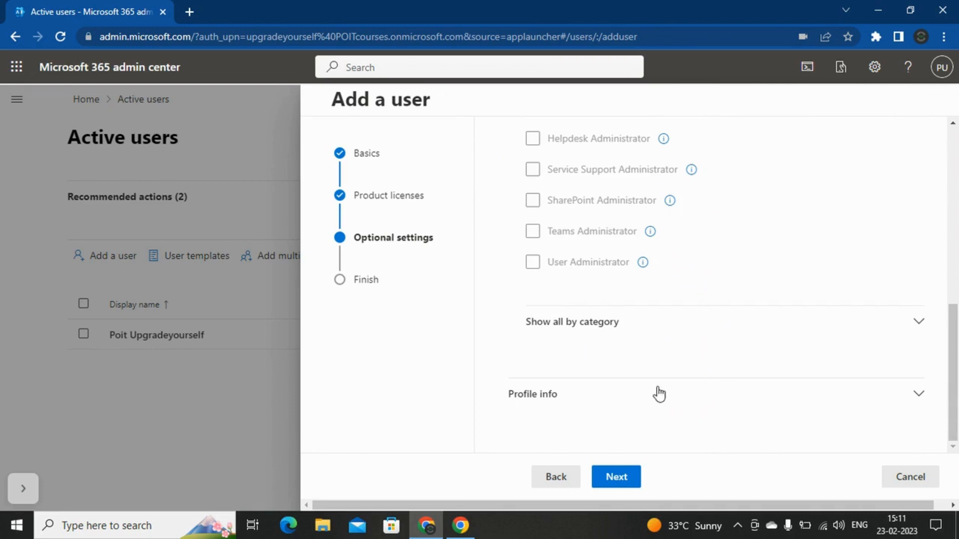
left_click(706, 392)
Step: Set job title 'Sr Cloud engineer', department 'Infra' and office 'India'
scroll(822, 208, "down", 3)
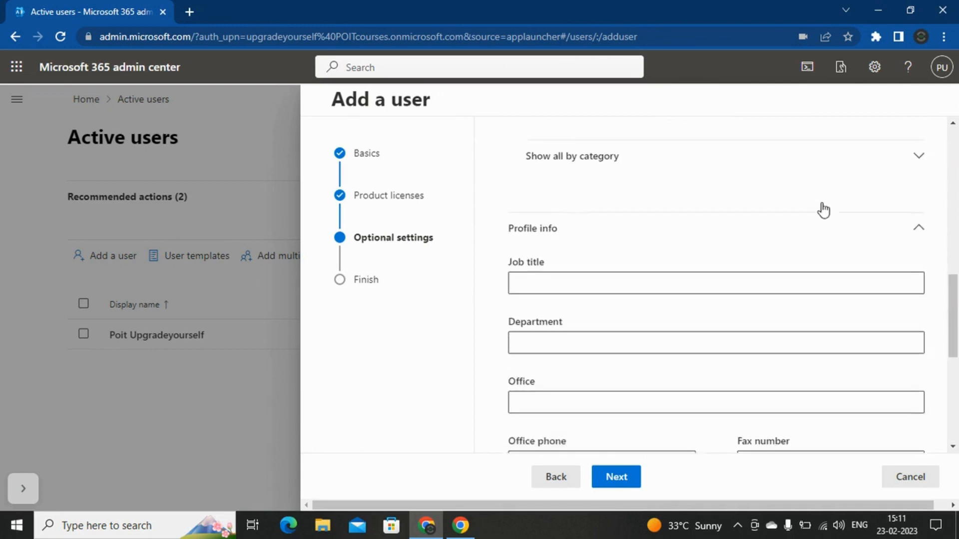
scroll(823, 208, "down", 1)
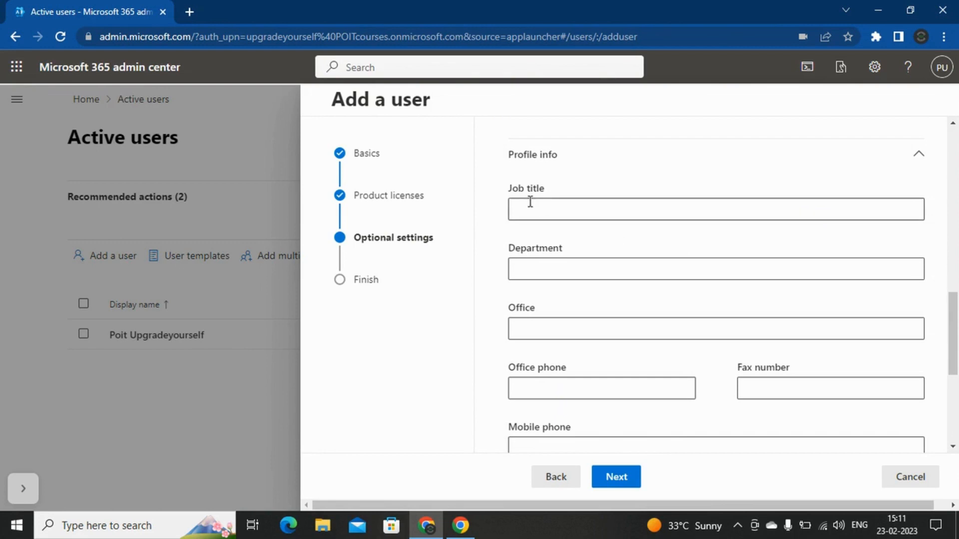
left_click(552, 208)
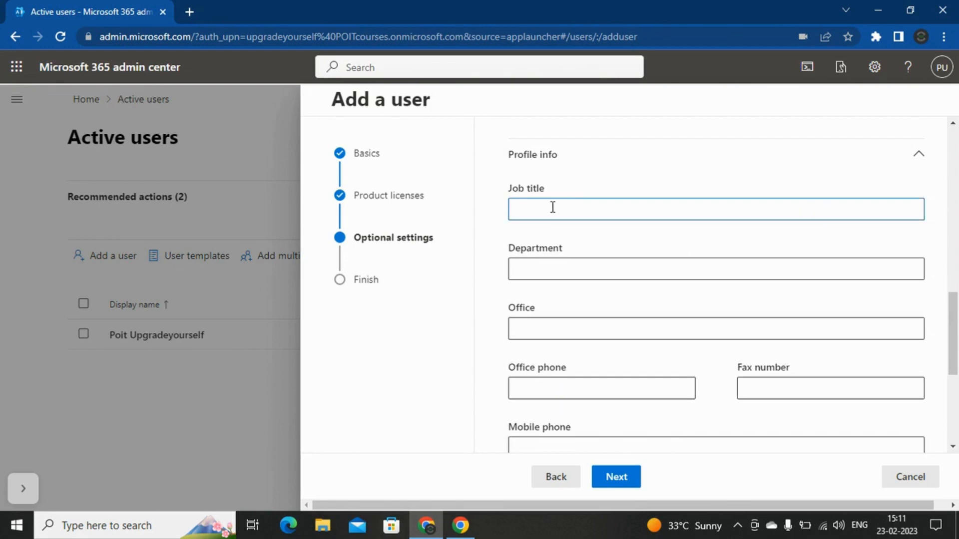
type("Sr Cloud engineer")
left_click(545, 267)
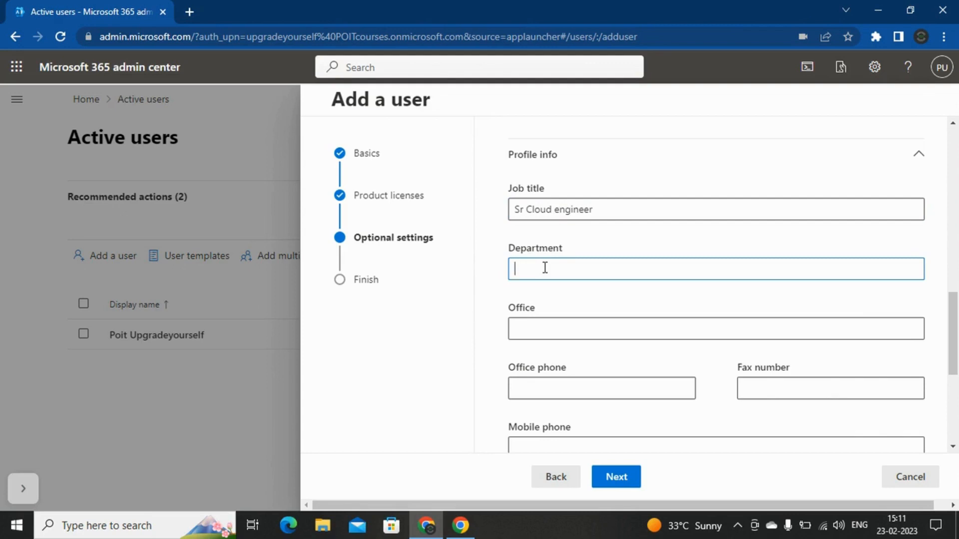
type("Infra")
left_click(571, 325)
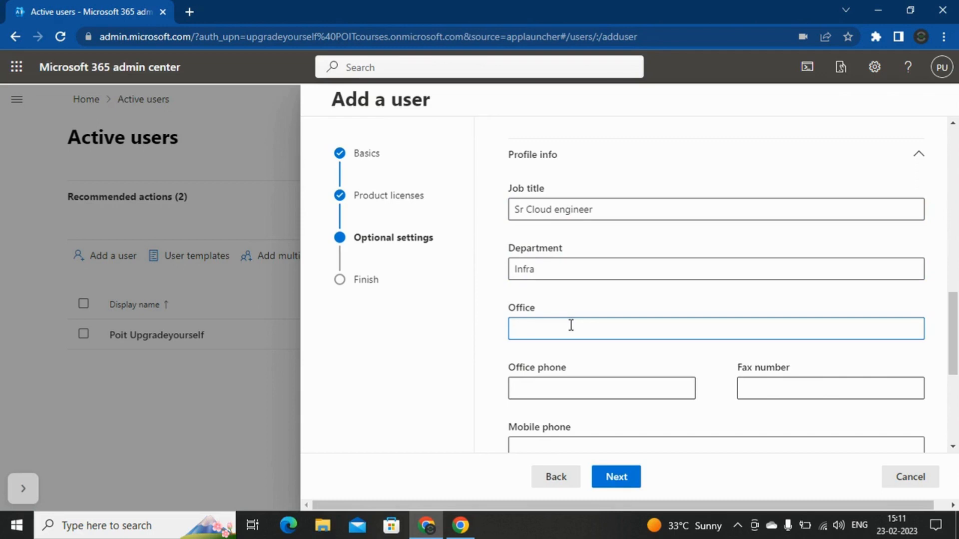
type("India")
Step: Enter the user's mobile phone, street address and city, correcting the city's spelling
scroll(574, 317, "down", 3)
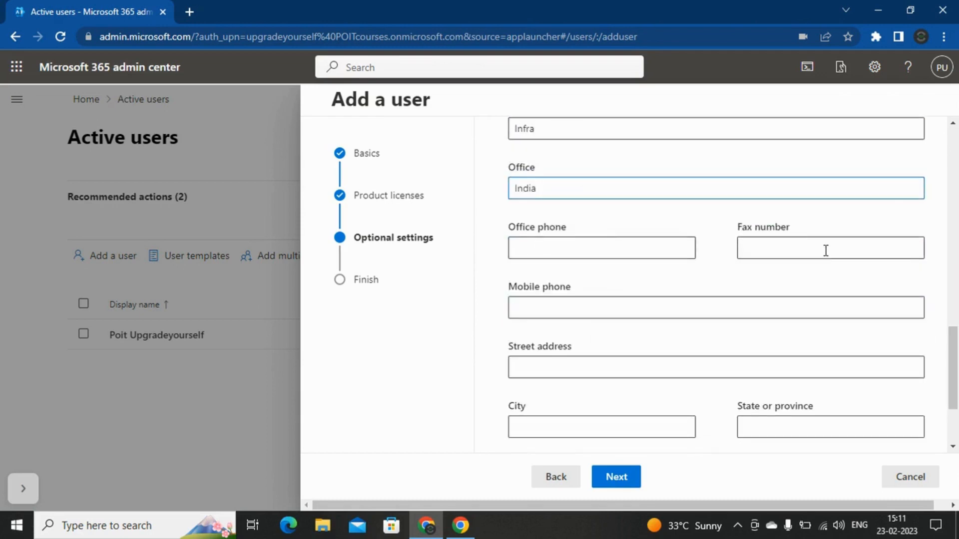
left_click(639, 308)
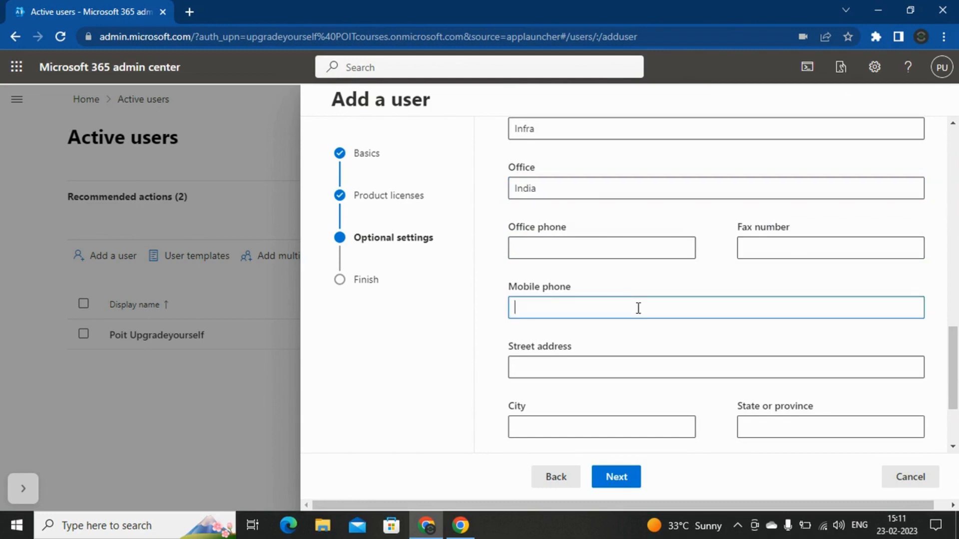
scroll(656, 306, "down", 2)
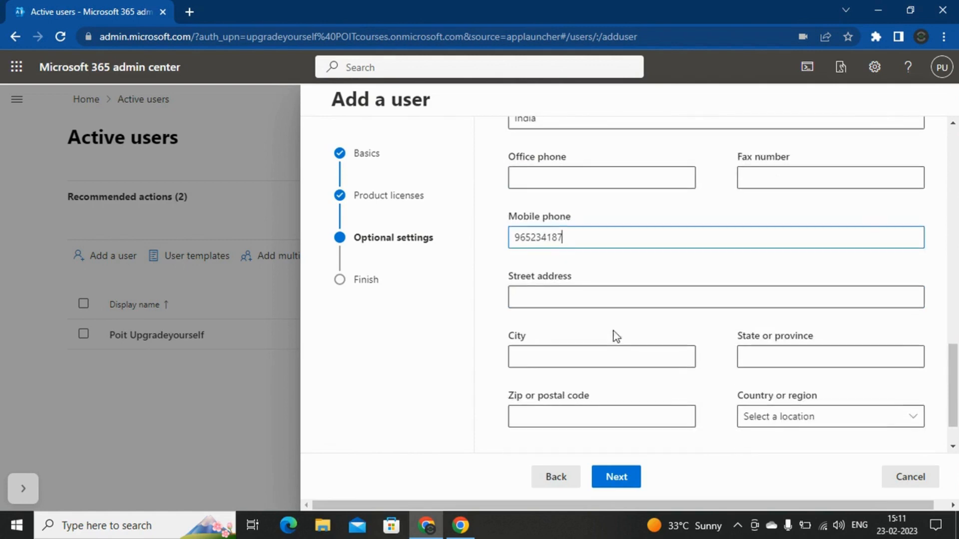
left_click(595, 292)
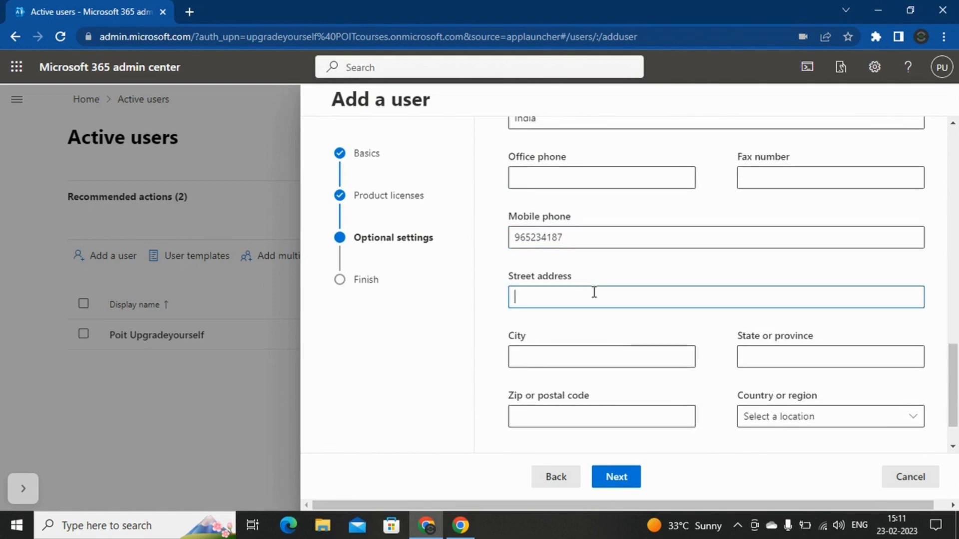
type("Maine drive")
left_click(596, 347)
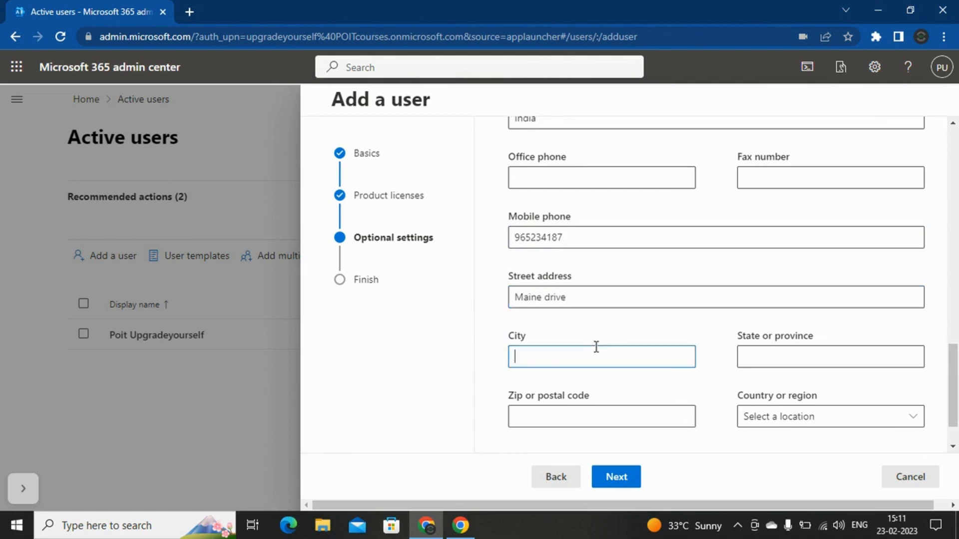
type("Mumabiu")
key("BackSpace")
left_click(803, 360)
left_click(562, 360)
key("BackSpace")
key("BackSpace")
Step: Finish the corrected city name and enter the user's state
type("bai")
left_click(771, 355)
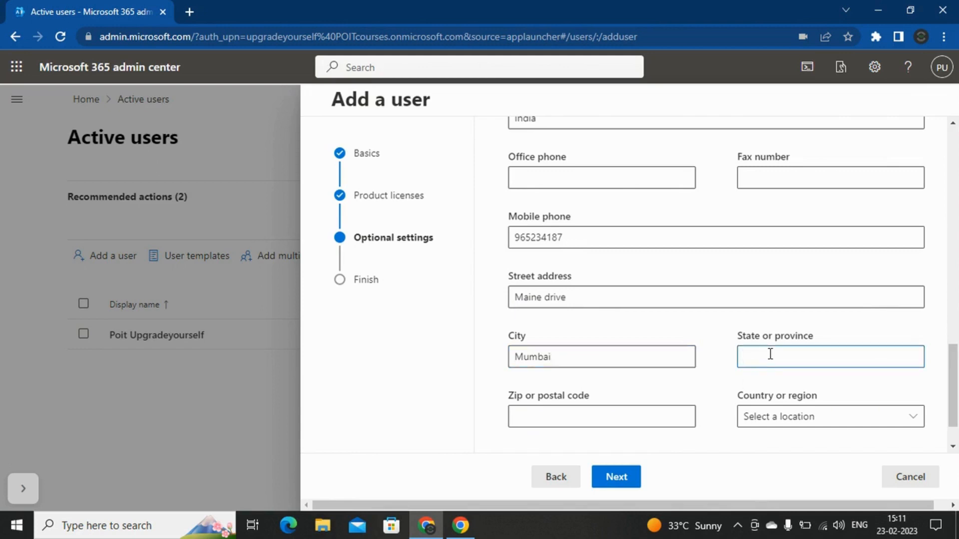
type("Maharashtra")
Step: Enter the postal code, choose India as country or region, and recheck the form
scroll(819, 265, "down", 2)
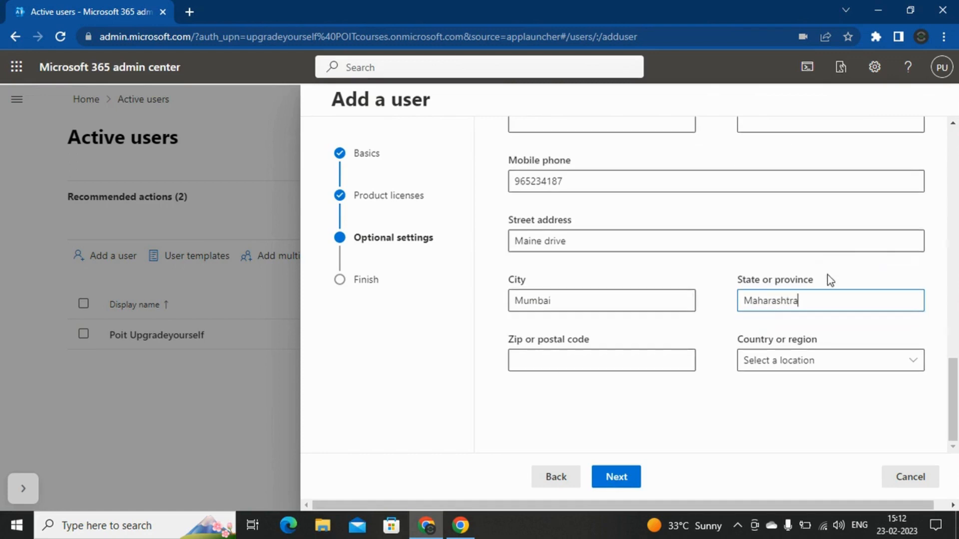
left_click(600, 370)
type("5")
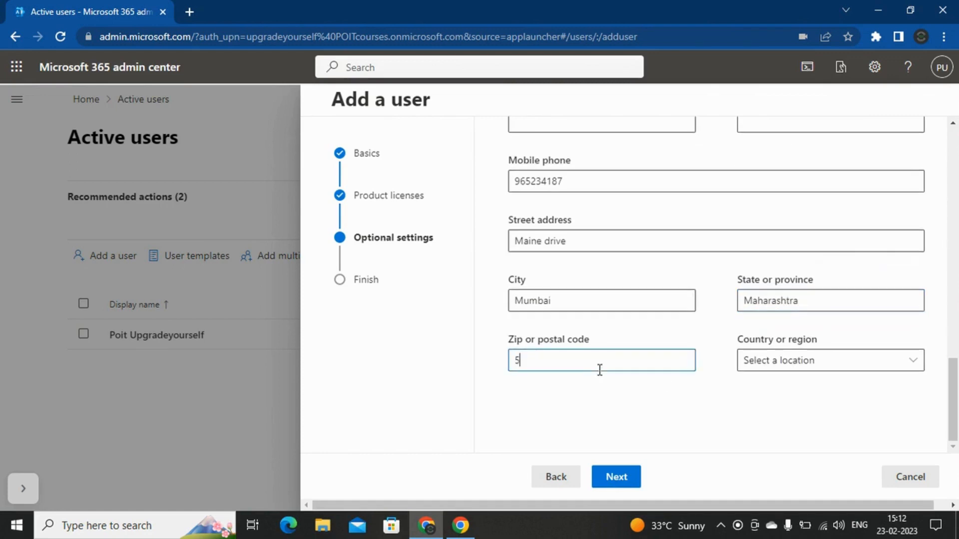
type("04261")
left_click(908, 362)
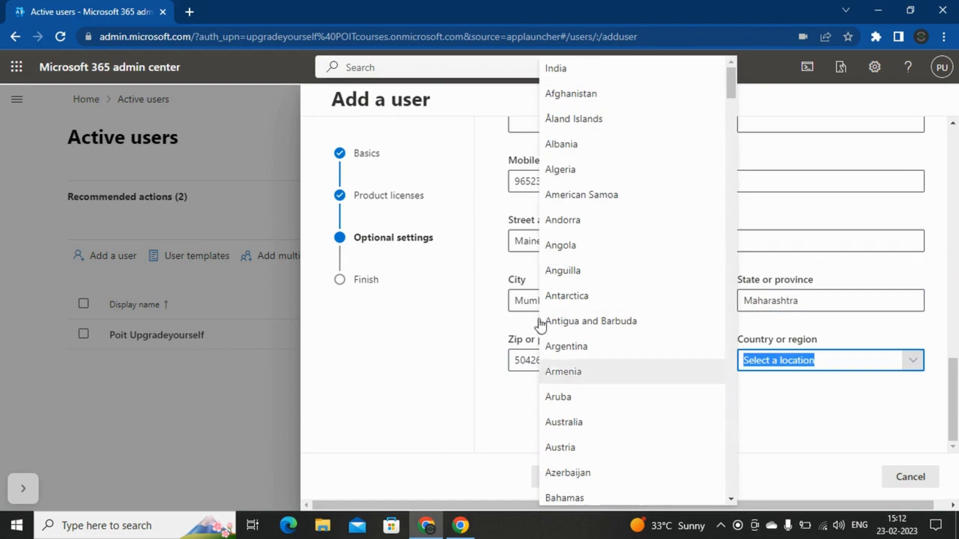
left_click(607, 78)
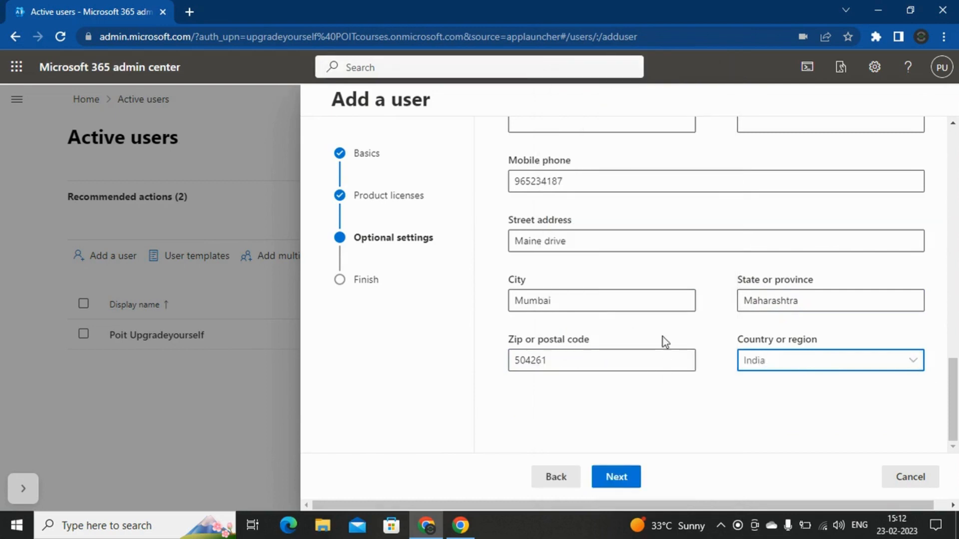
scroll(664, 334, "up", 3)
scroll(675, 301, "up", 3)
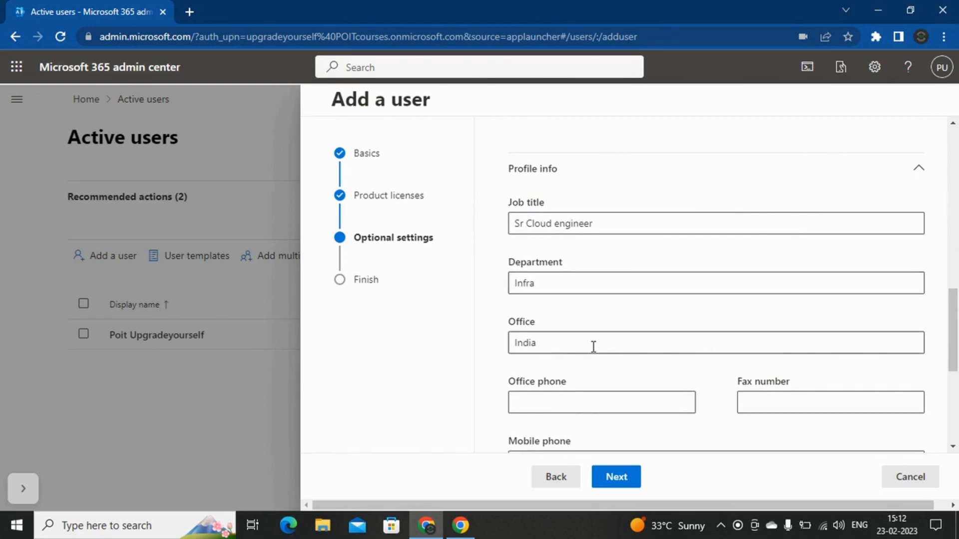
scroll(685, 272, "down", 3)
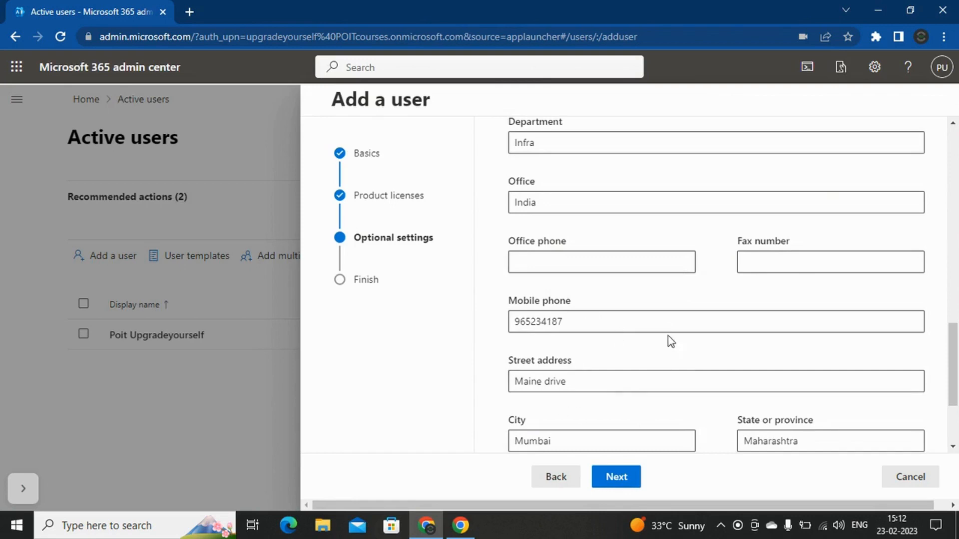
scroll(671, 342, "down", 3)
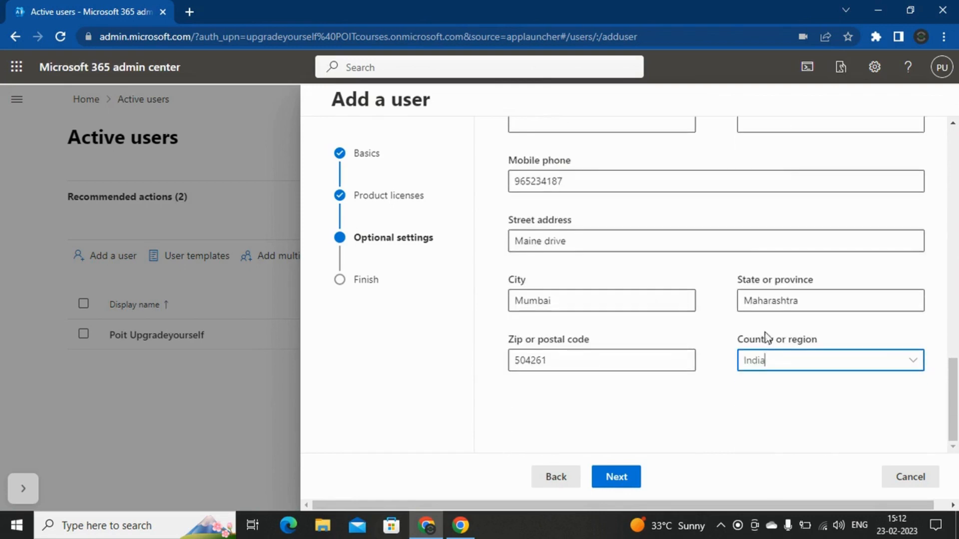
Step: Move to Review and finish, highlighting the Business Standard licence and User role lines
left_click(617, 477)
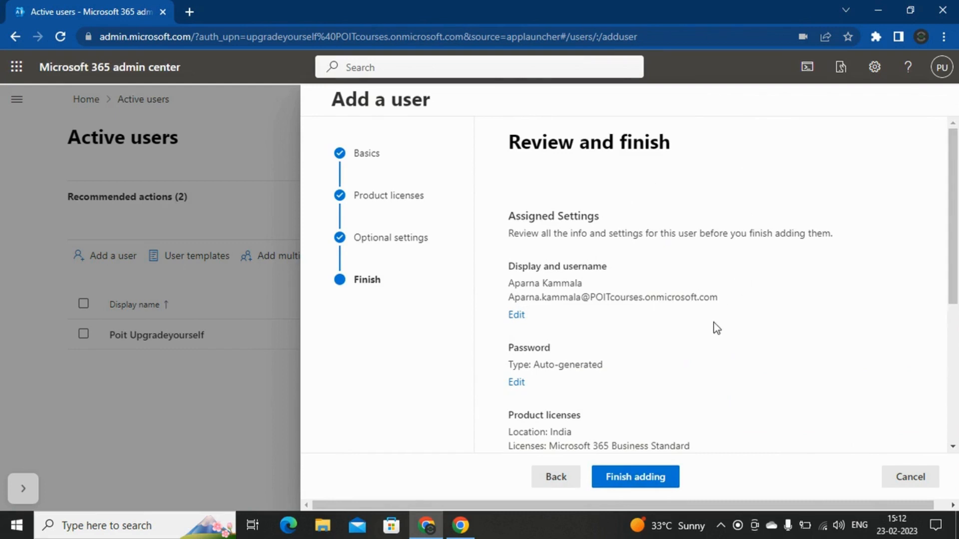
scroll(736, 233, "down", 2)
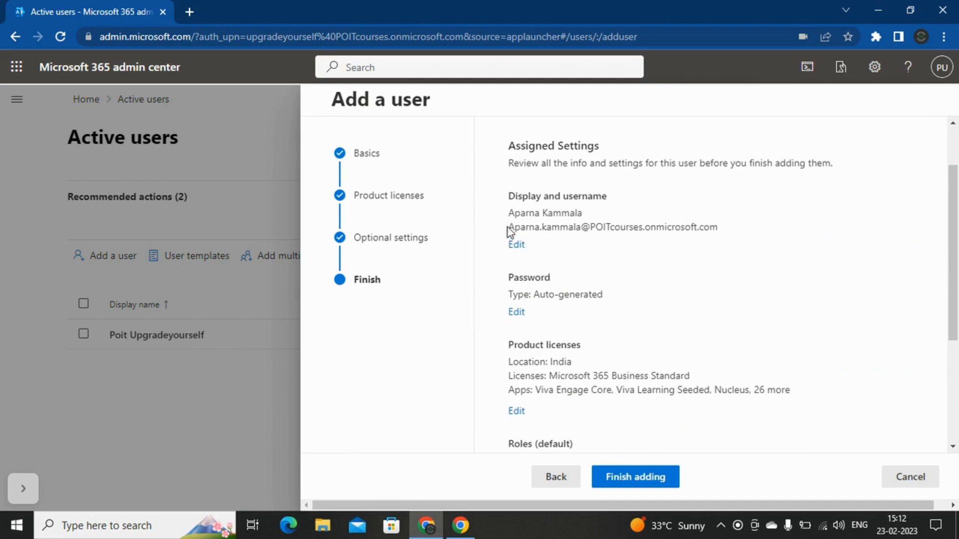
scroll(749, 250, "down", 1)
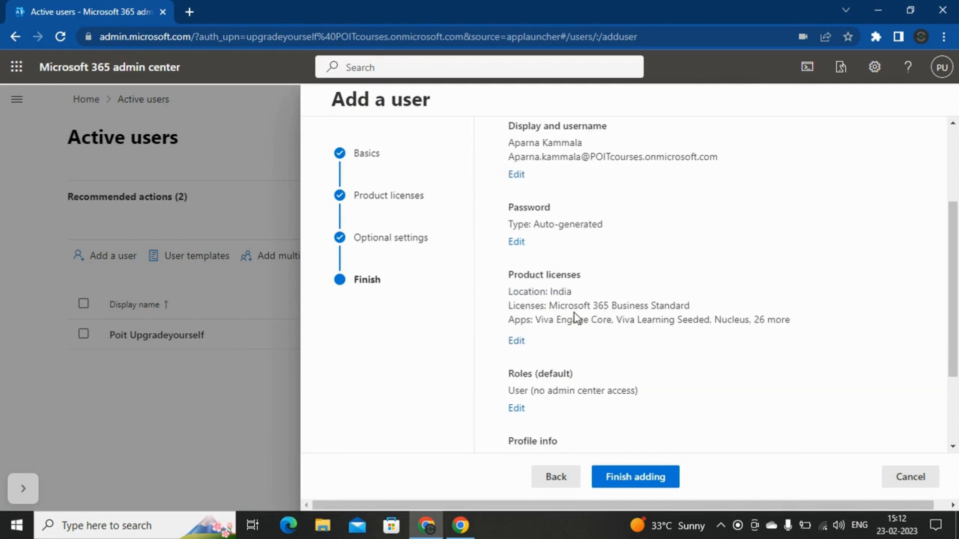
left_click_drag(551, 305, 691, 303)
scroll(744, 282, "down", 2)
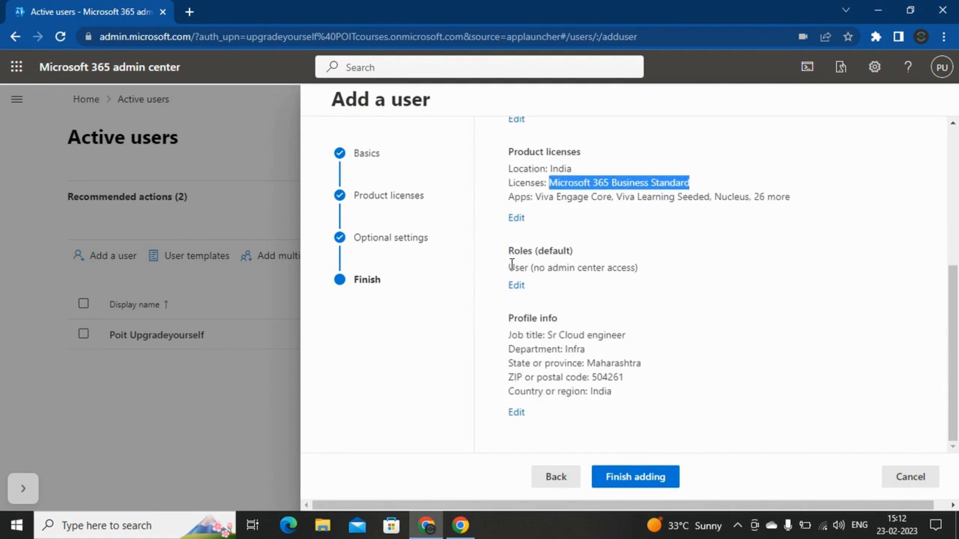
left_click_drag(512, 268, 639, 269)
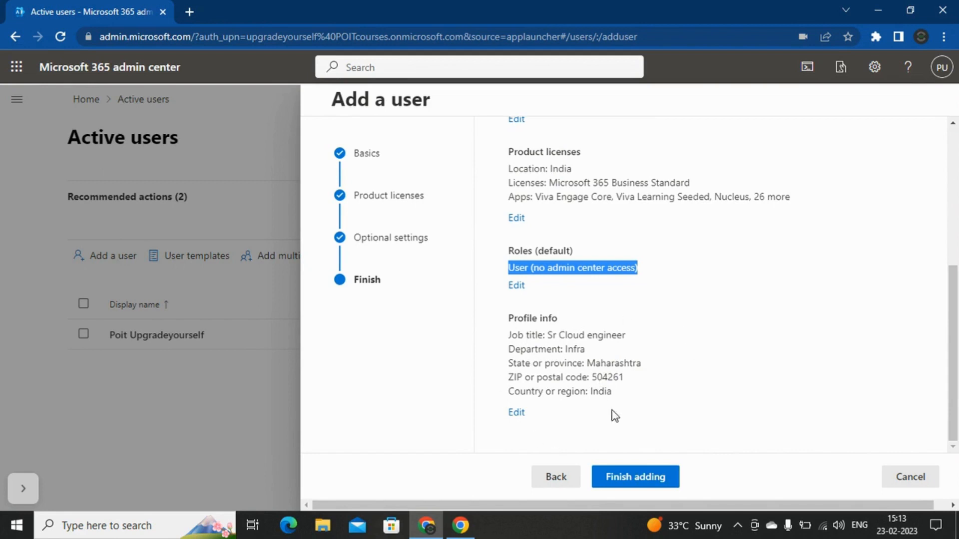
Step: Finish adding the user to reach the confirmation page
left_click(647, 484)
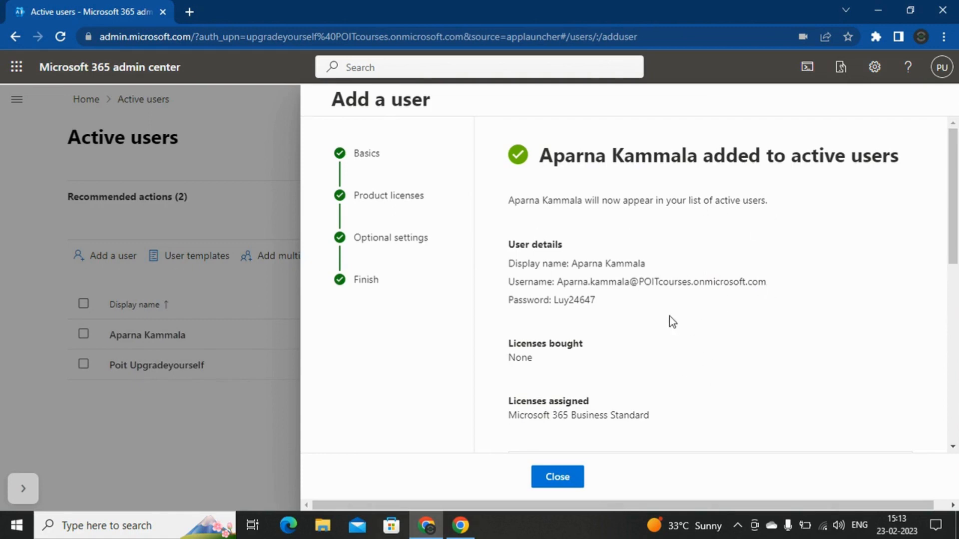
scroll(659, 320, "down", 3)
scroll(653, 324, "up", 3)
Step: Select the user details from display name through the generated password
left_click_drag(554, 300, 596, 300)
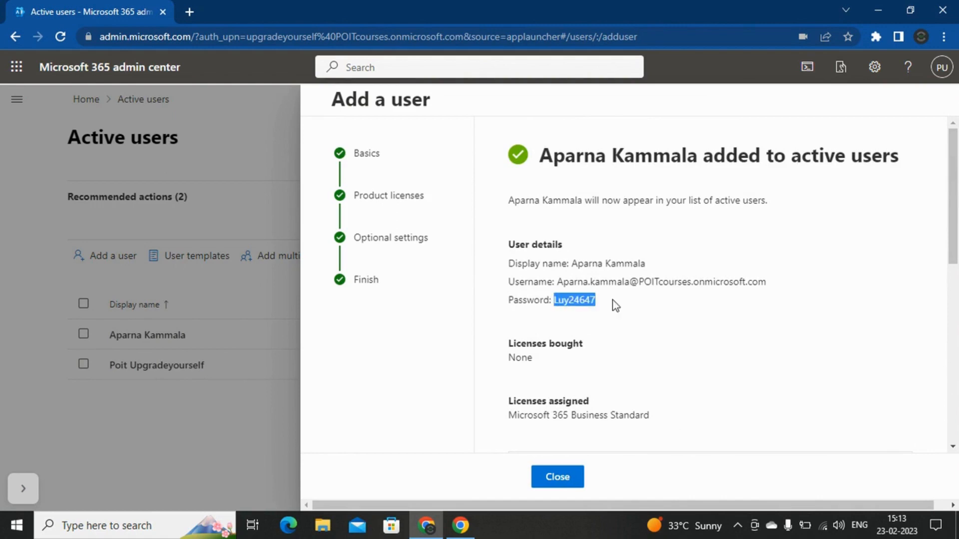
left_click(656, 298)
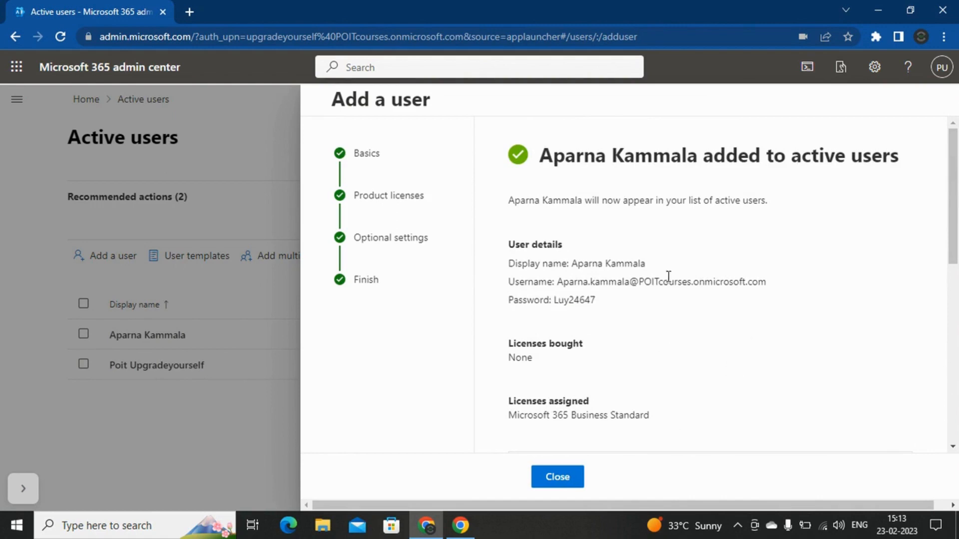
left_click_drag(508, 263, 598, 300)
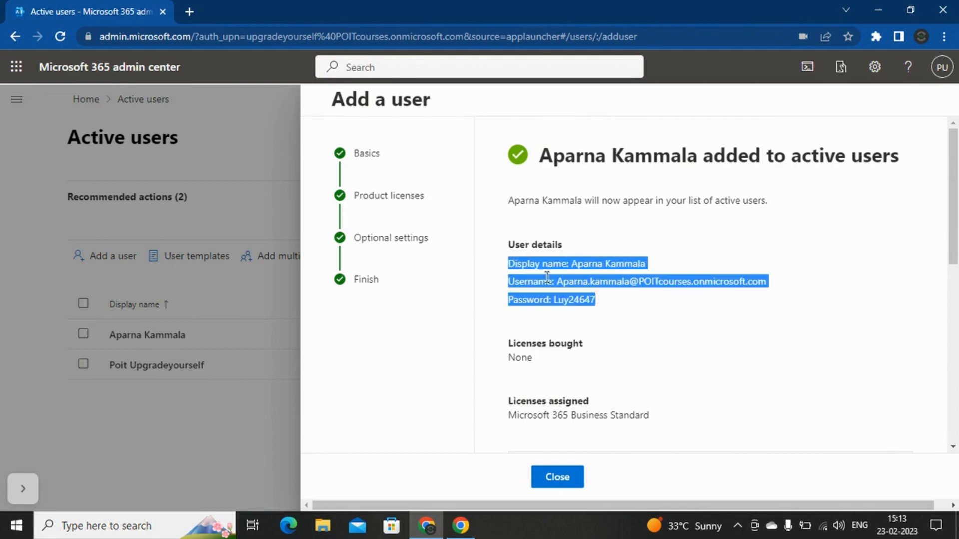
left_click_drag(508, 264, 617, 308)
left_click(595, 298)
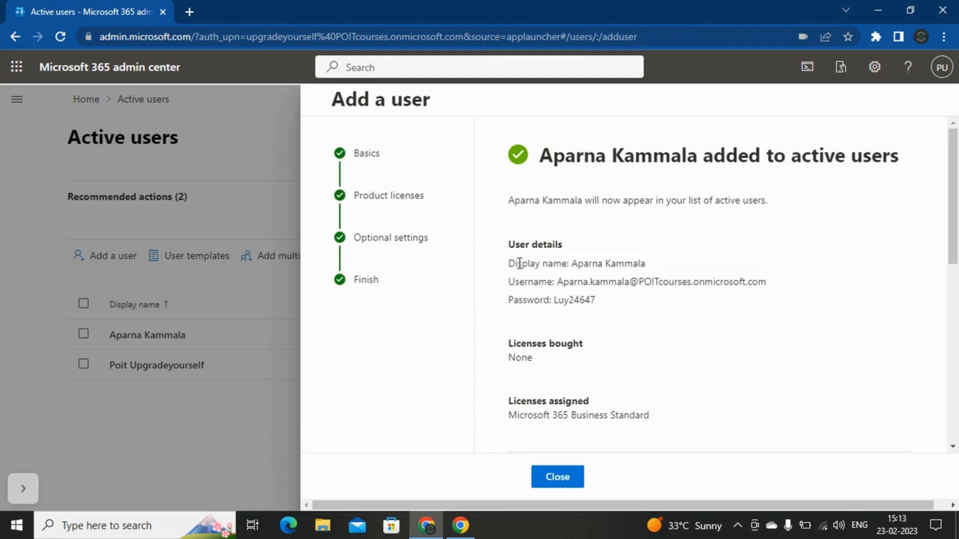
left_click_drag(512, 263, 627, 303)
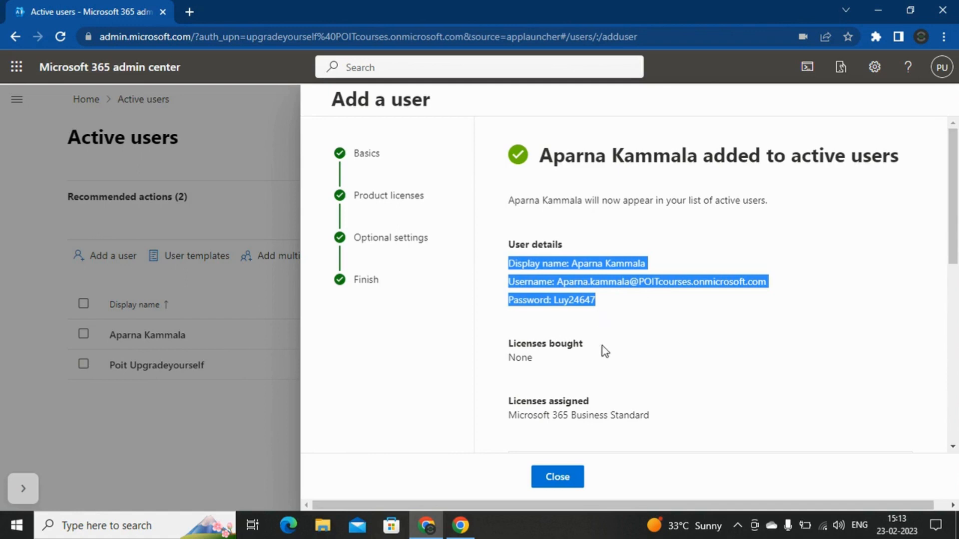
left_click(680, 343)
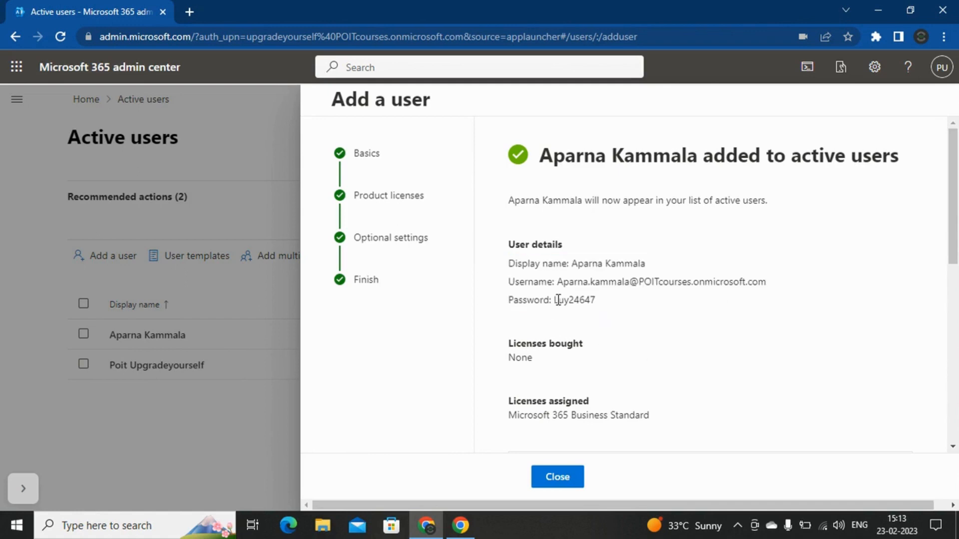
left_click_drag(555, 300, 617, 306)
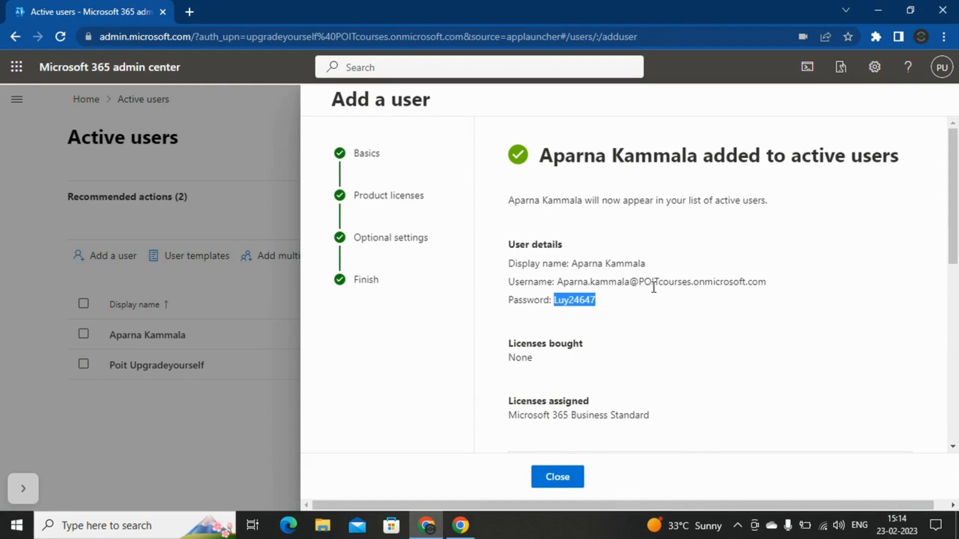
Step: Close the confirmation panel to return to the Active users list showing the new user
scroll(665, 280, "down", 5)
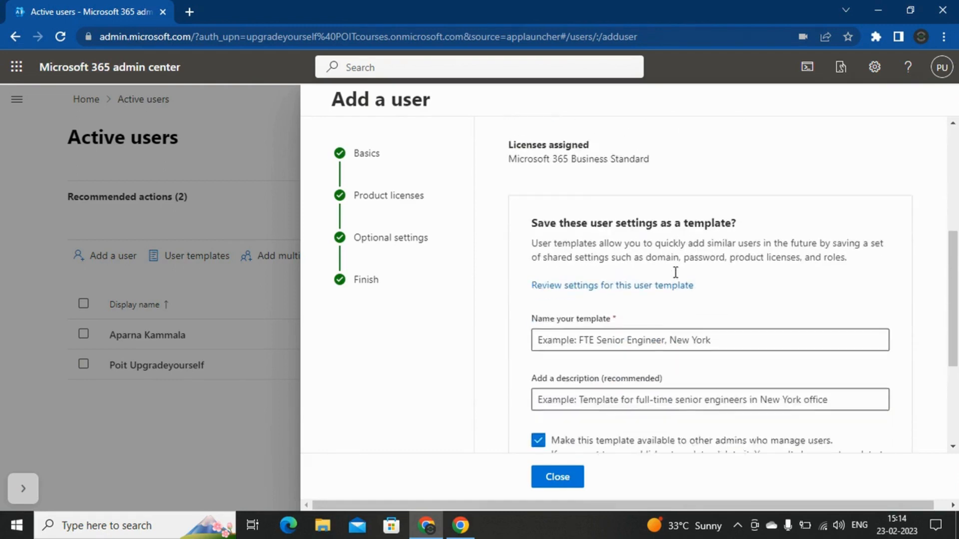
scroll(675, 272, "down", 3)
scroll(676, 274, "up", 3)
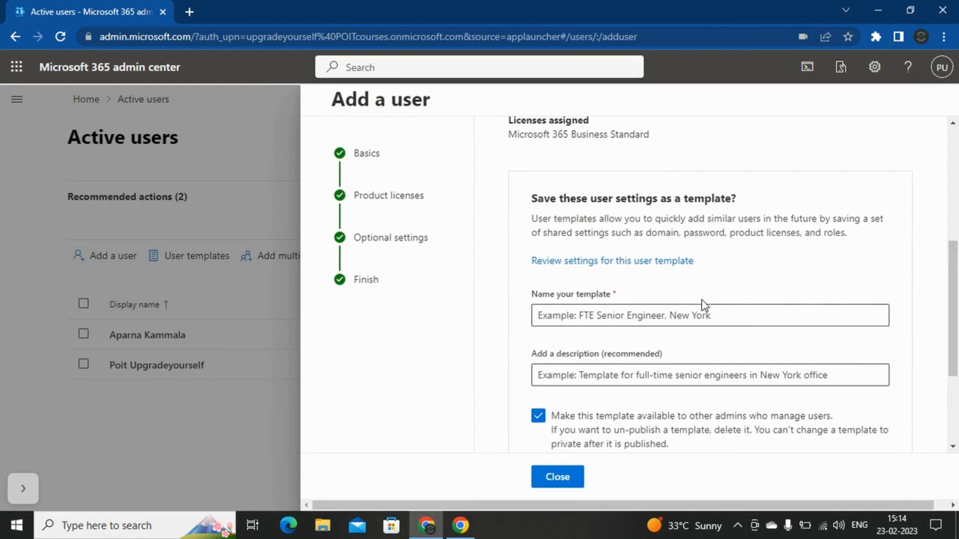
scroll(718, 247, "down", 3)
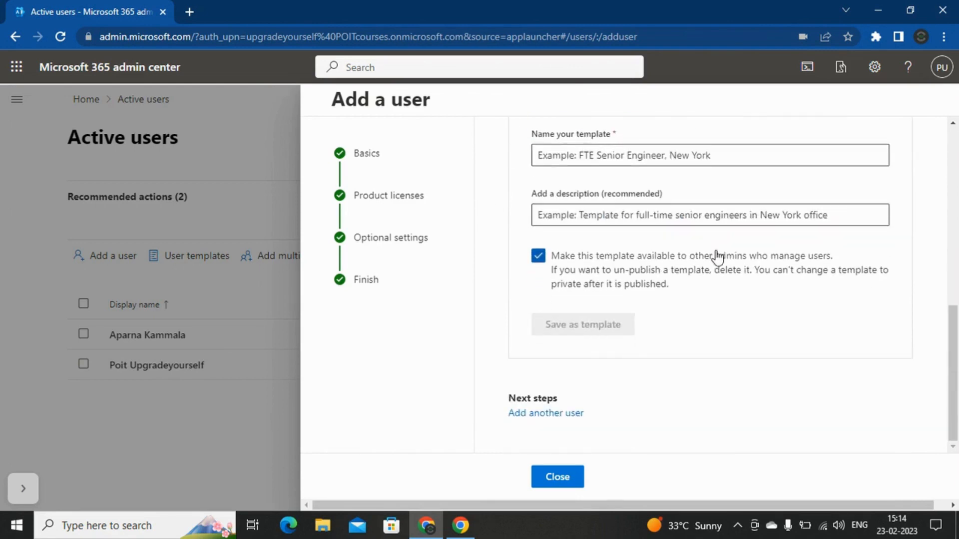
left_click(563, 479)
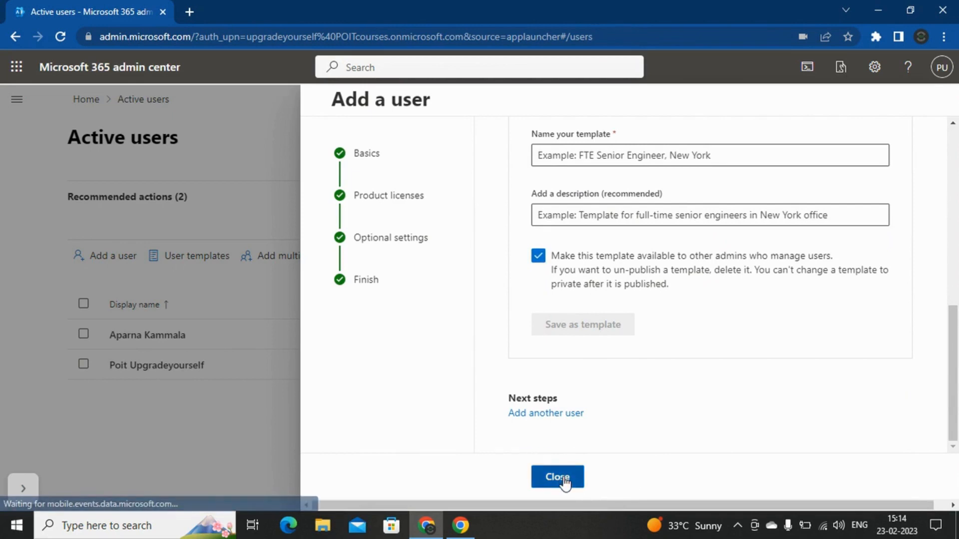